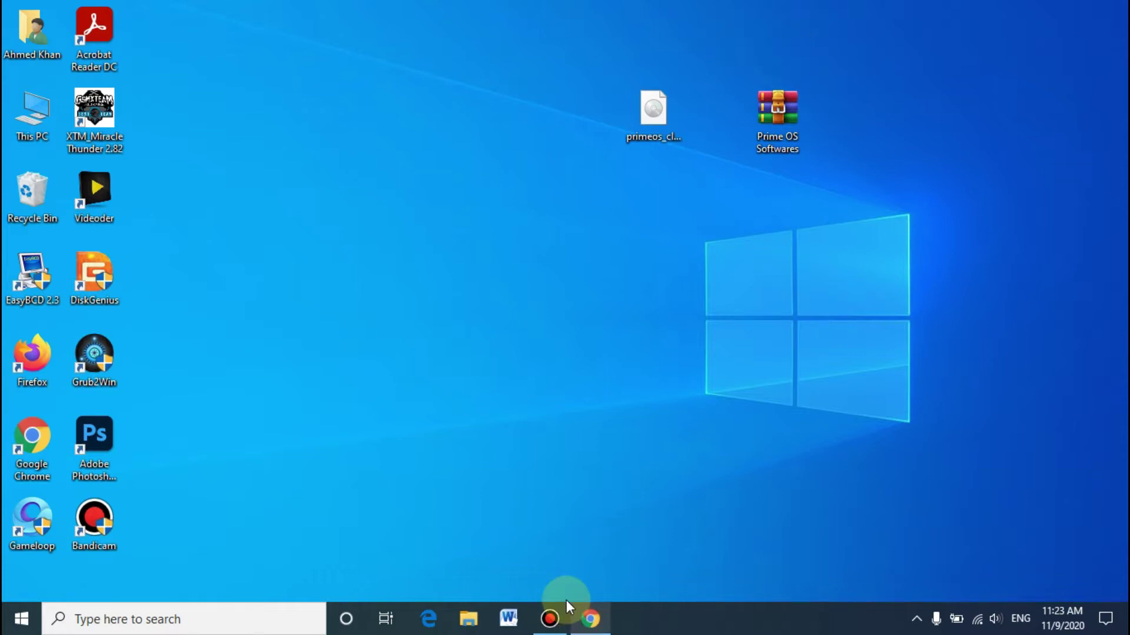
Step: Search Google for "prime os" in Chrome and open the Download PrimeOS page on primeos.in
click(590, 618)
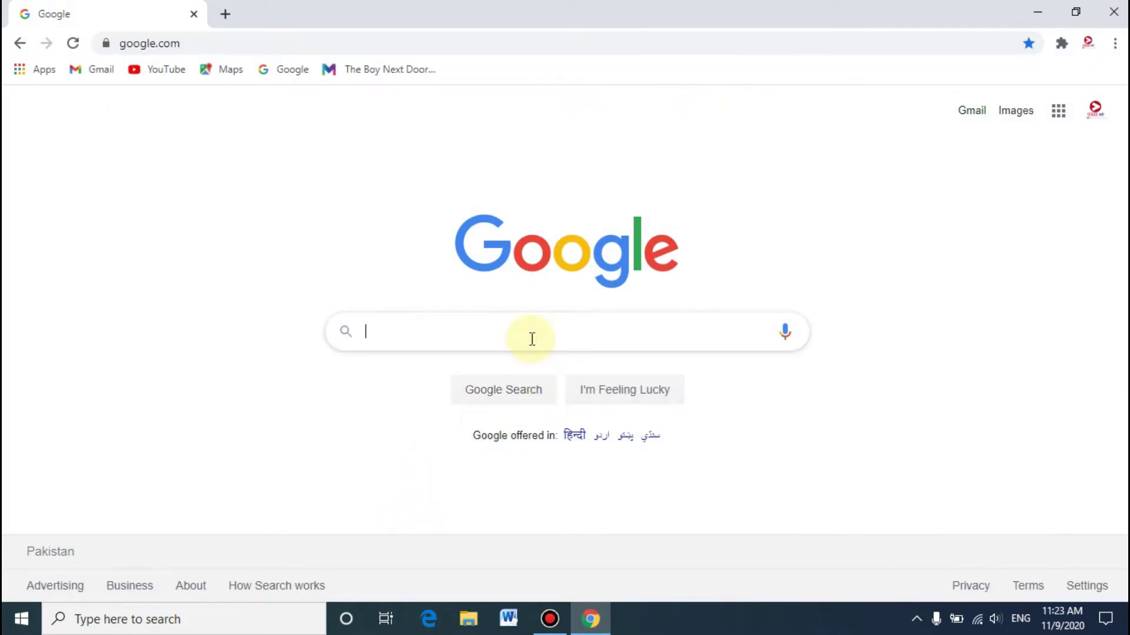
text(prime o)
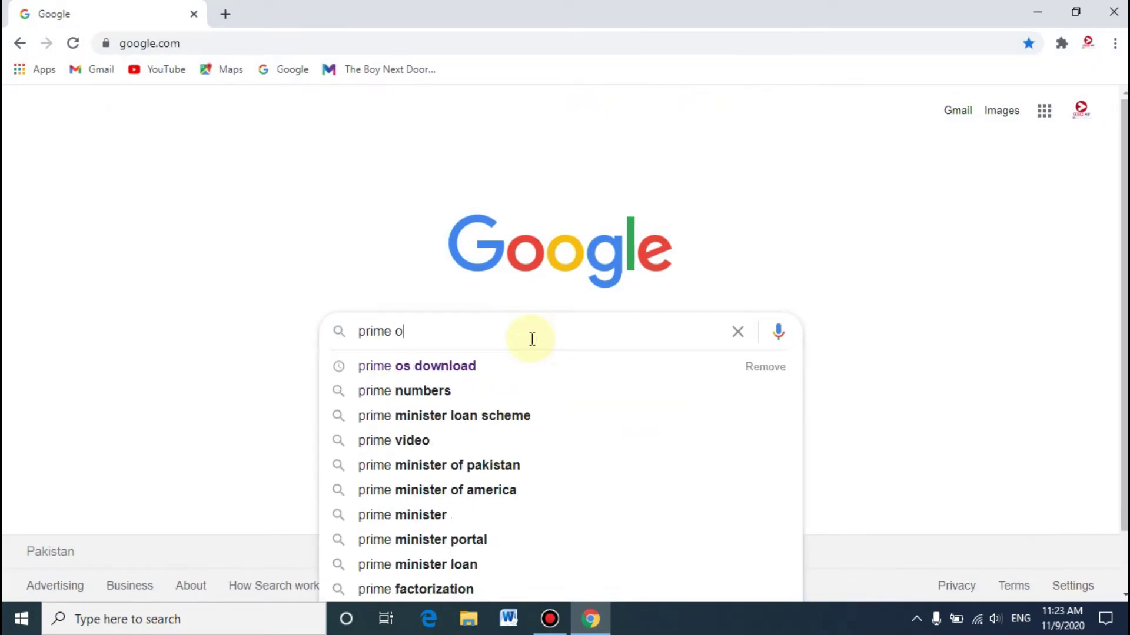
text(s)
key(Return)
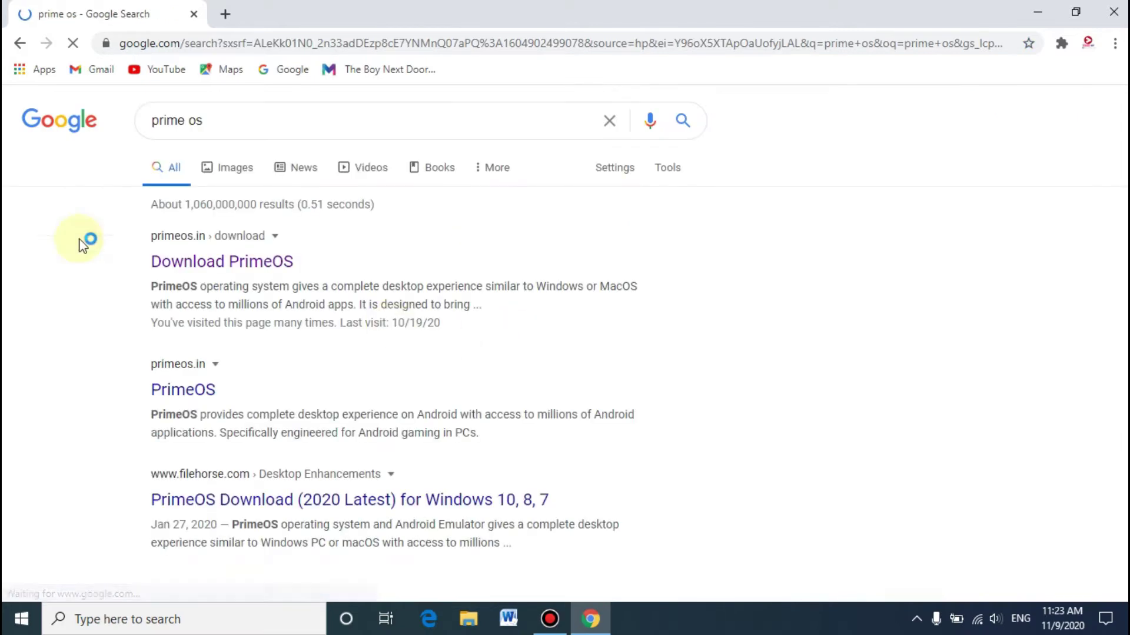
click(207, 274)
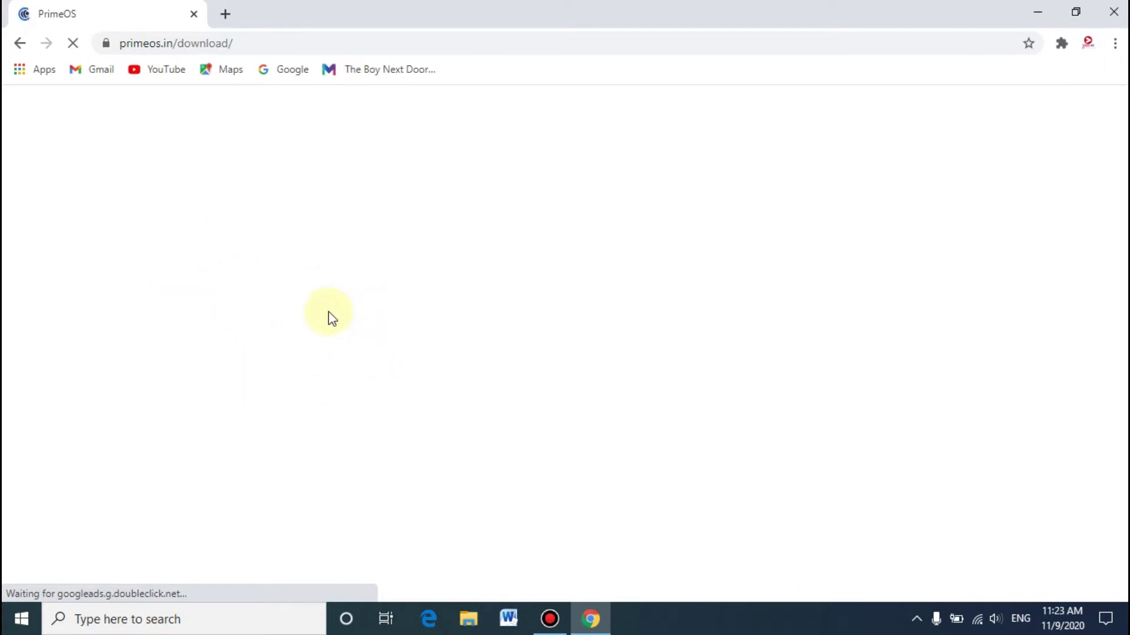
Step: Choose the PrimeOS Classic download and open the file host page for primeos_classic_0.4.5.iso
scroll(328, 371, down, 4)
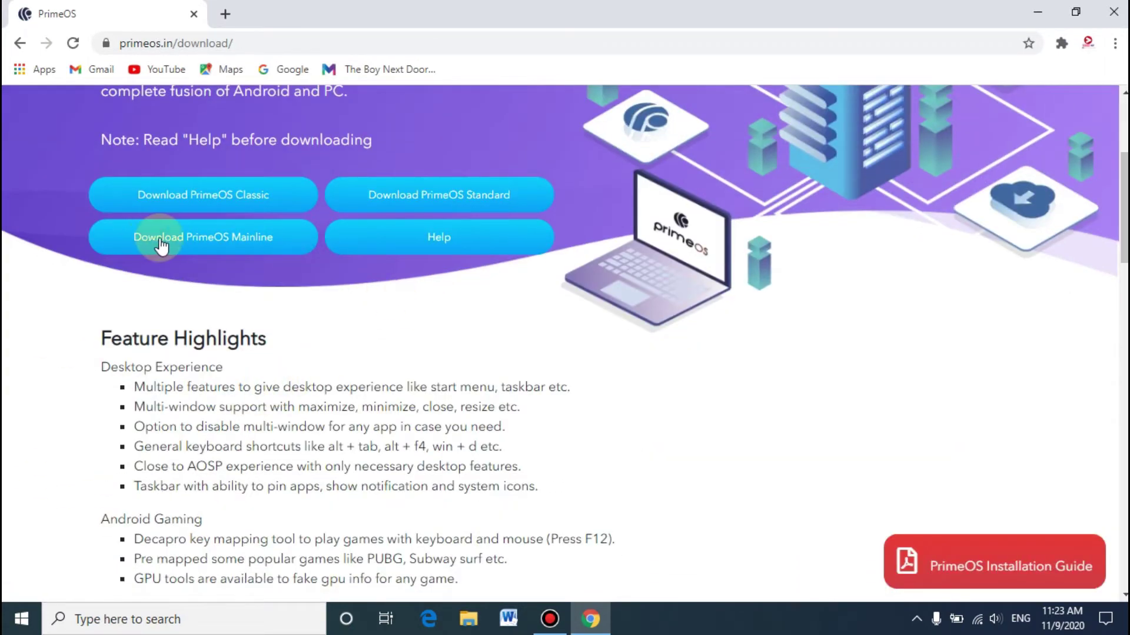
scroll(266, 246, up, 1)
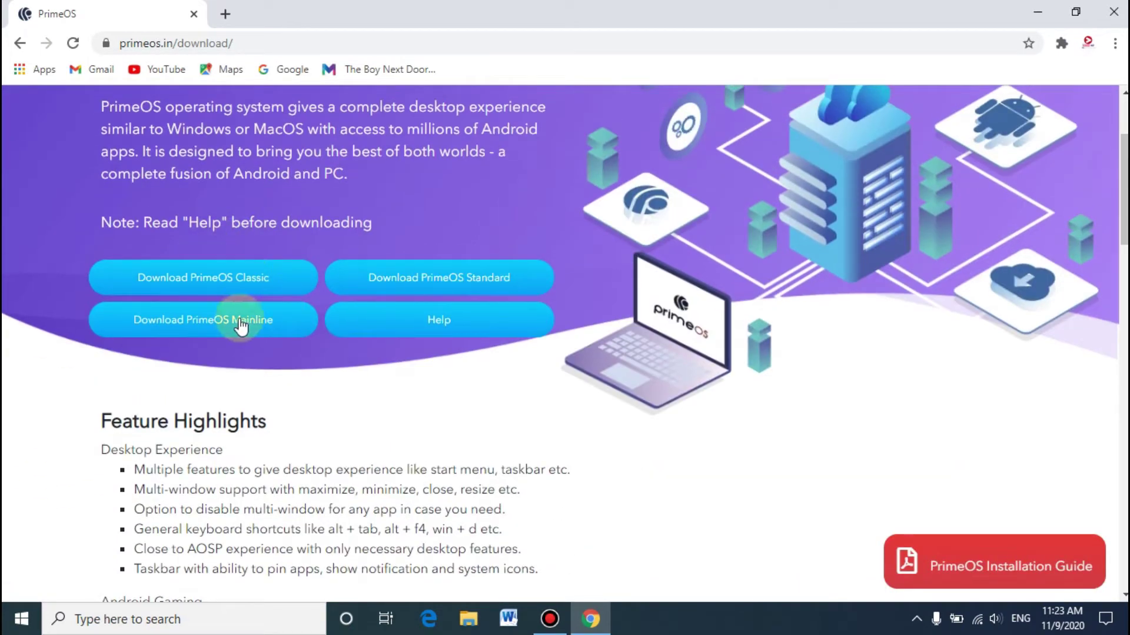
click(235, 282)
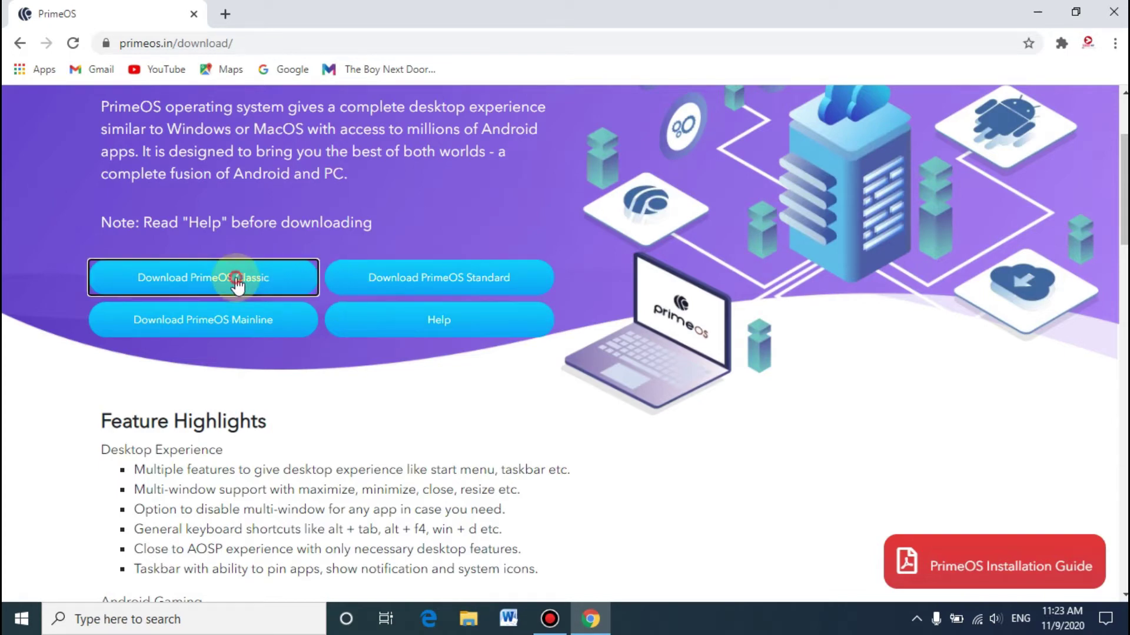
click(217, 354)
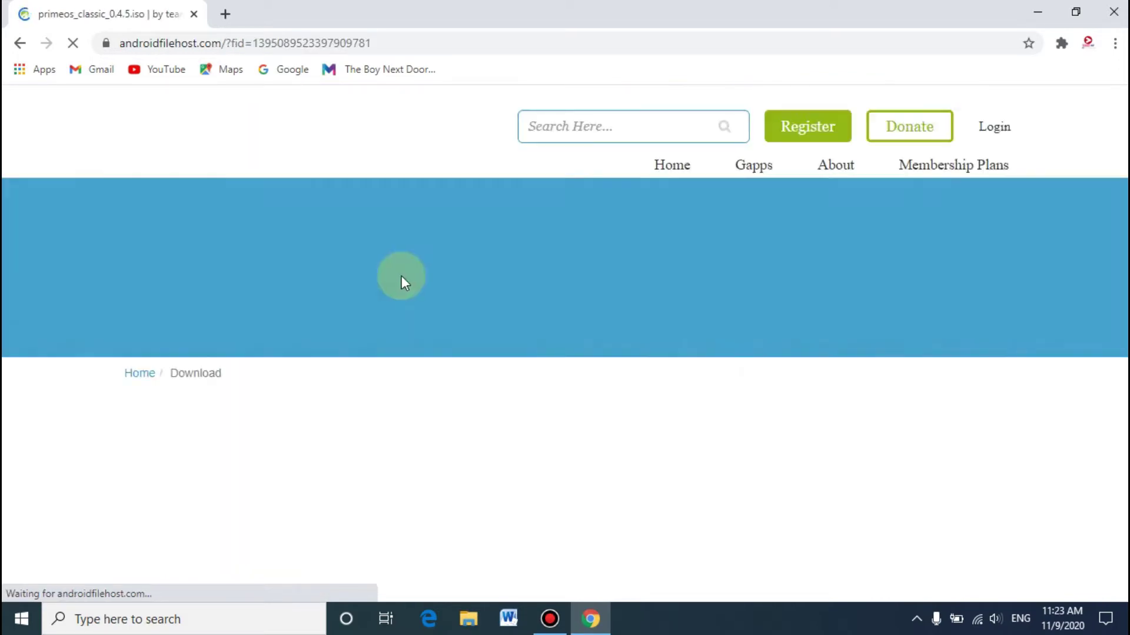
Step: Start downloading primeos_classic_0.4.5.iso from the primary mirror in Oregon, USA
scroll(650, 373, down, 3)
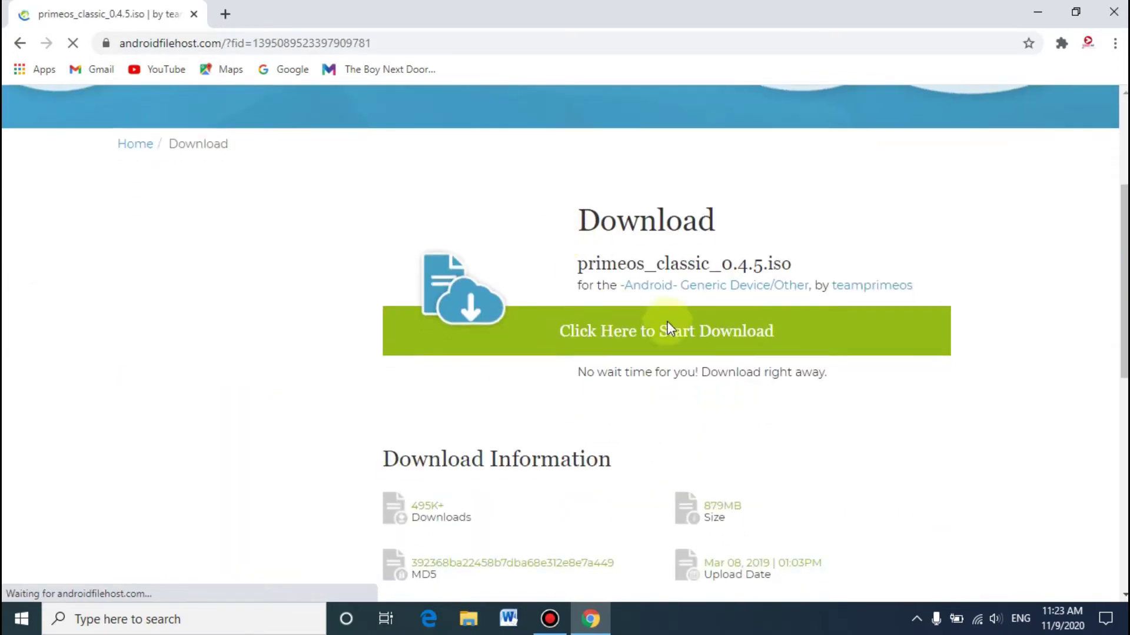
scroll(597, 348, down, 3)
click(641, 152)
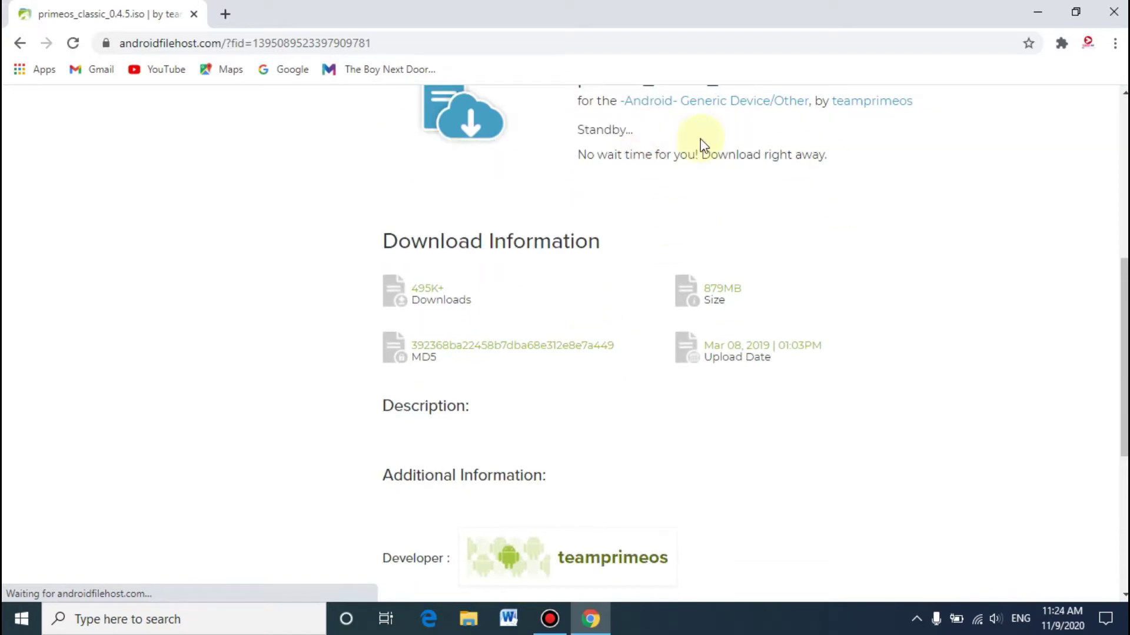
scroll(458, 298, up, 3)
scroll(548, 352, down, 2)
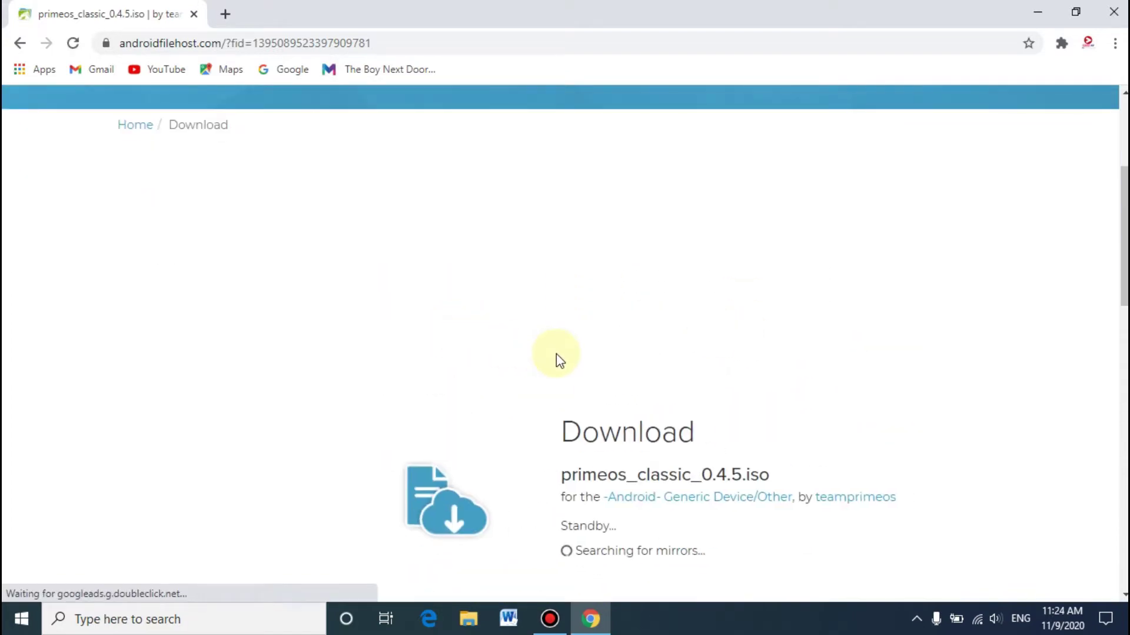
scroll(556, 367, down, 1)
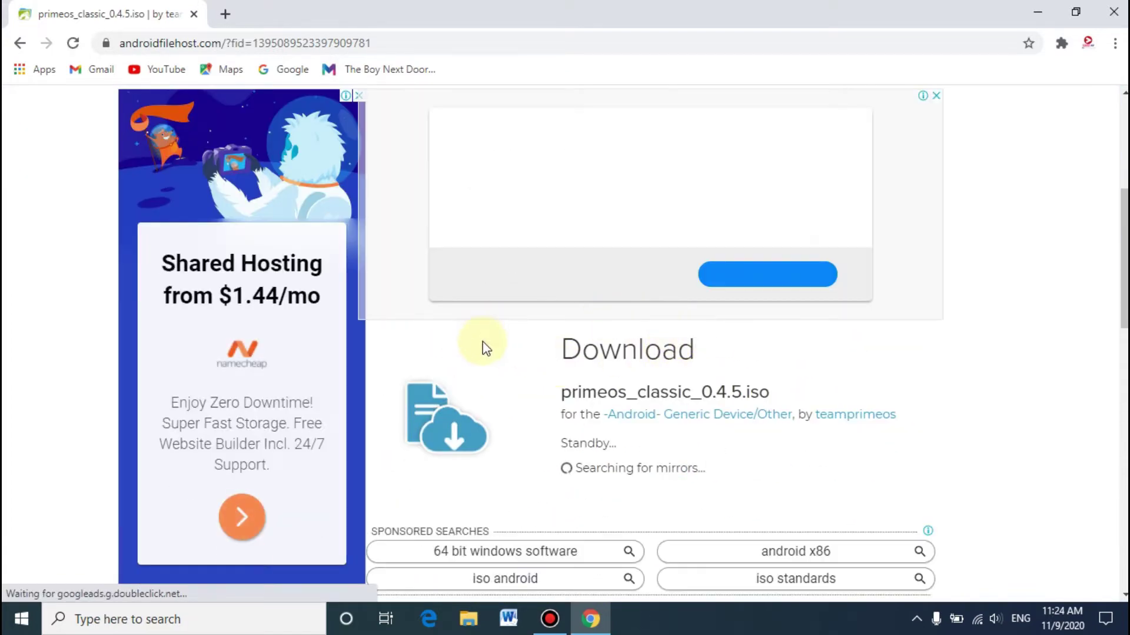
scroll(543, 356, down, 1)
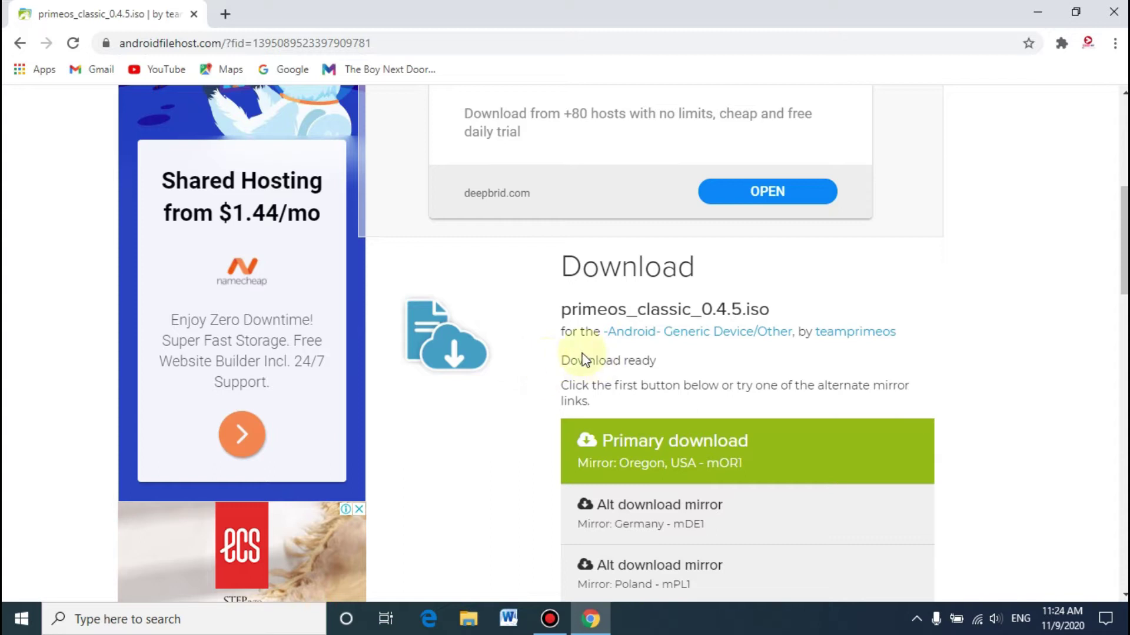
scroll(613, 363, down, 2)
click(744, 302)
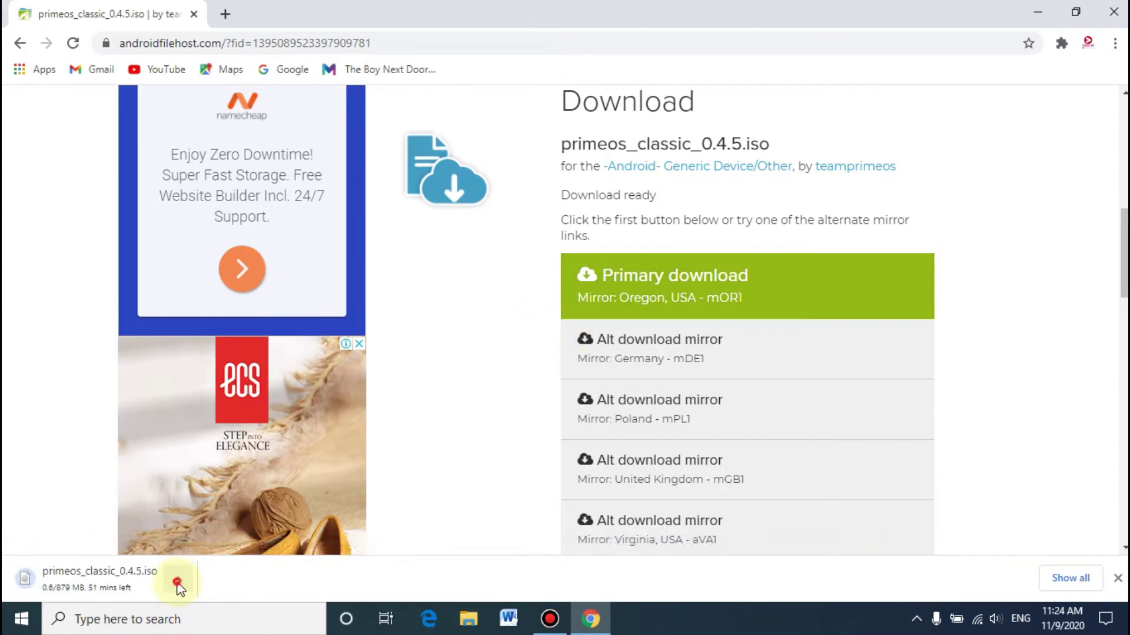
Step: Cancel the running primeos_classic_0.4.5.iso download and minimize the browser
click(178, 579)
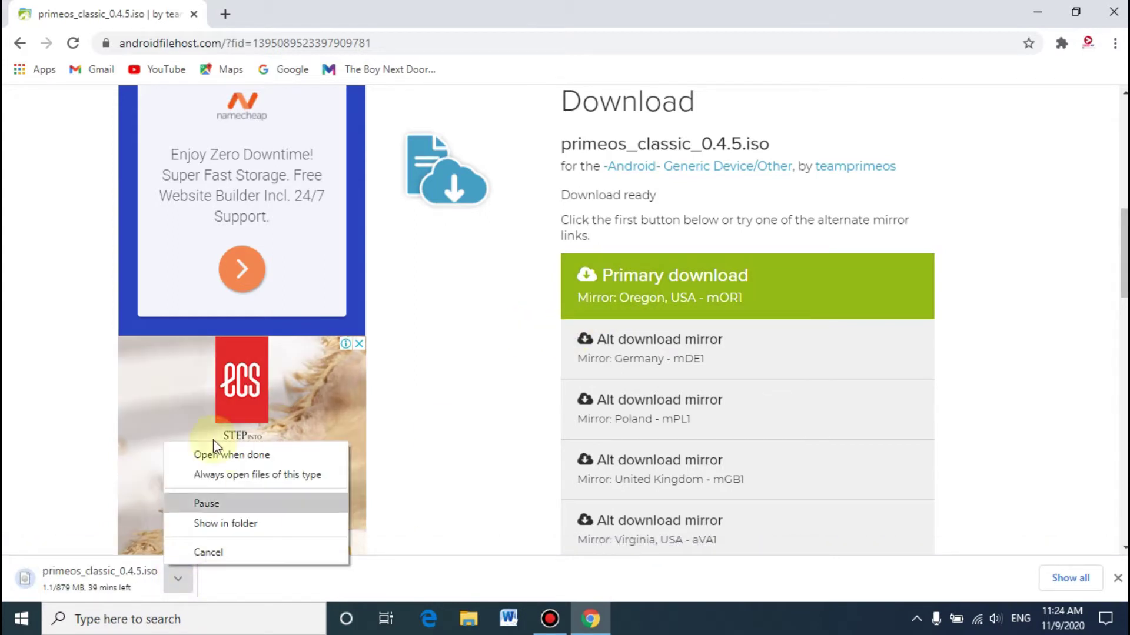
click(207, 555)
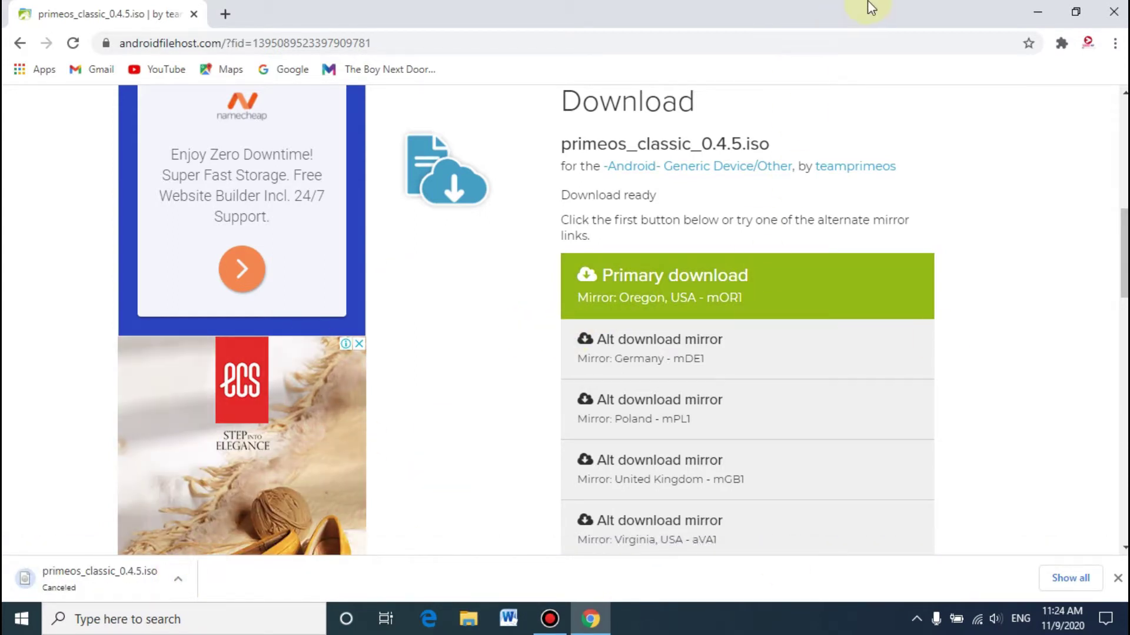
click(1037, 12)
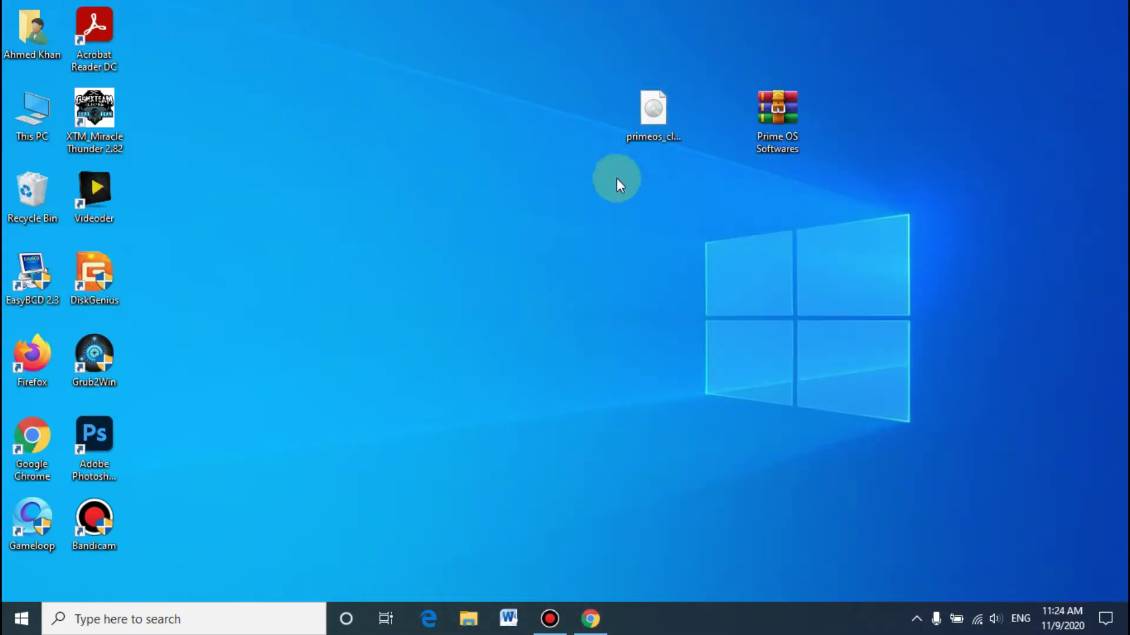
Step: Extract the Prime OS Softwares archive directly onto the desktop and open the extracted folder
drag(728, 69, 822, 178)
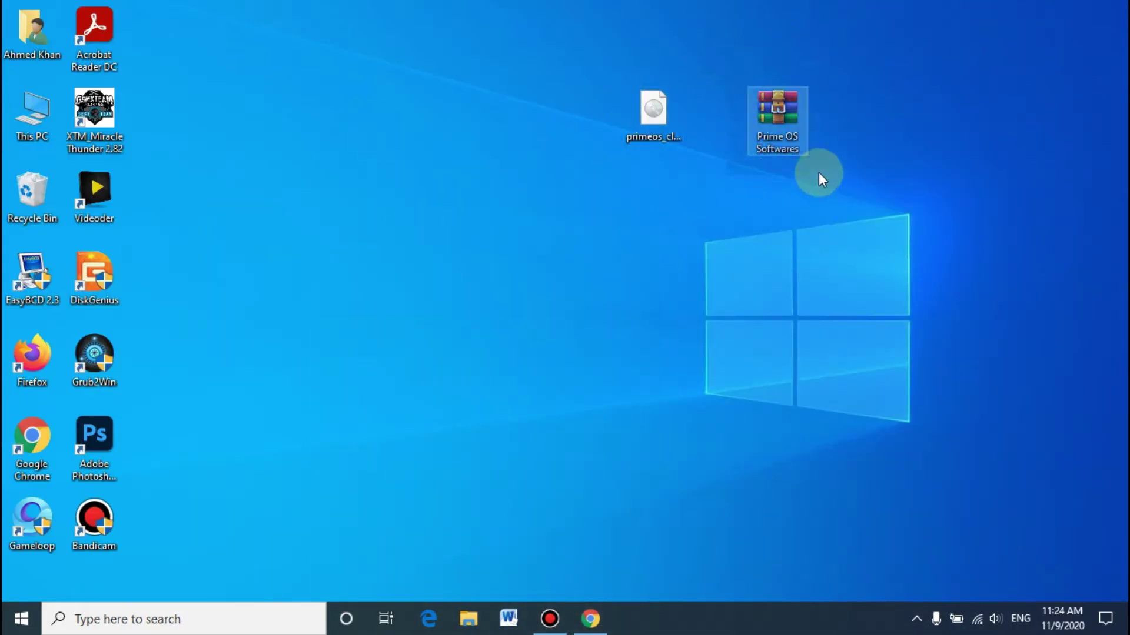
drag(731, 100, 833, 184)
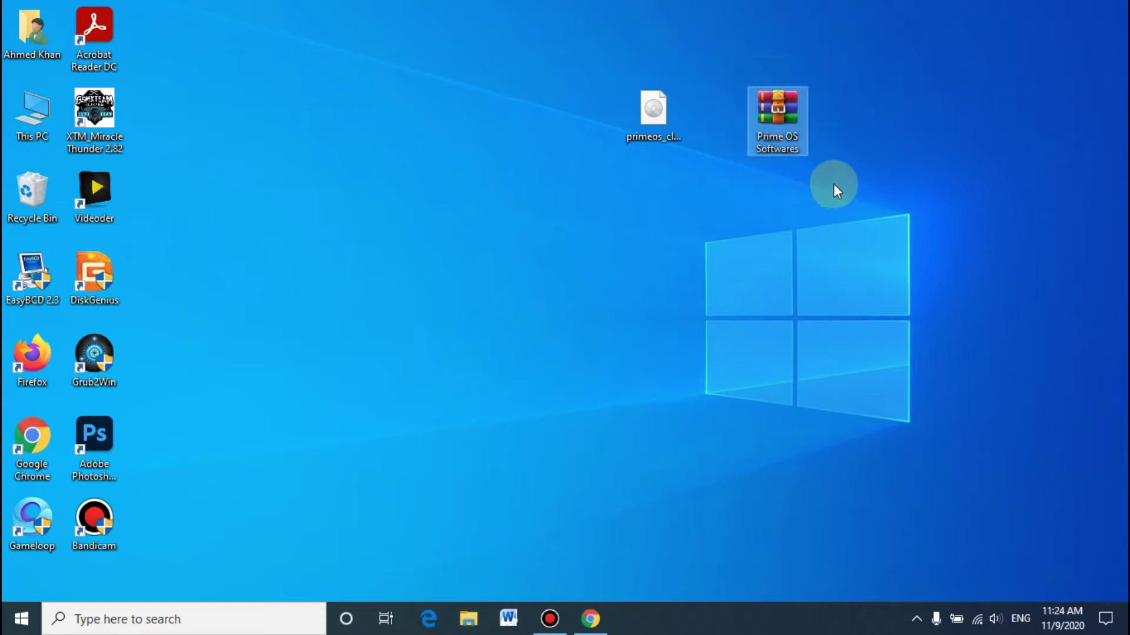
right_click(782, 99)
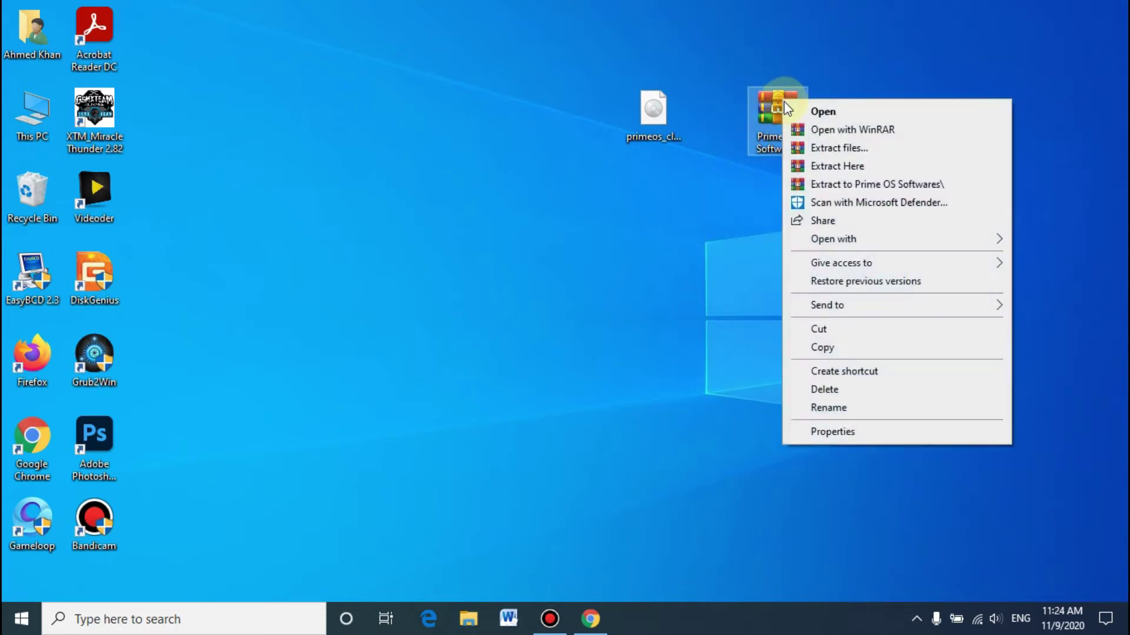
click(828, 166)
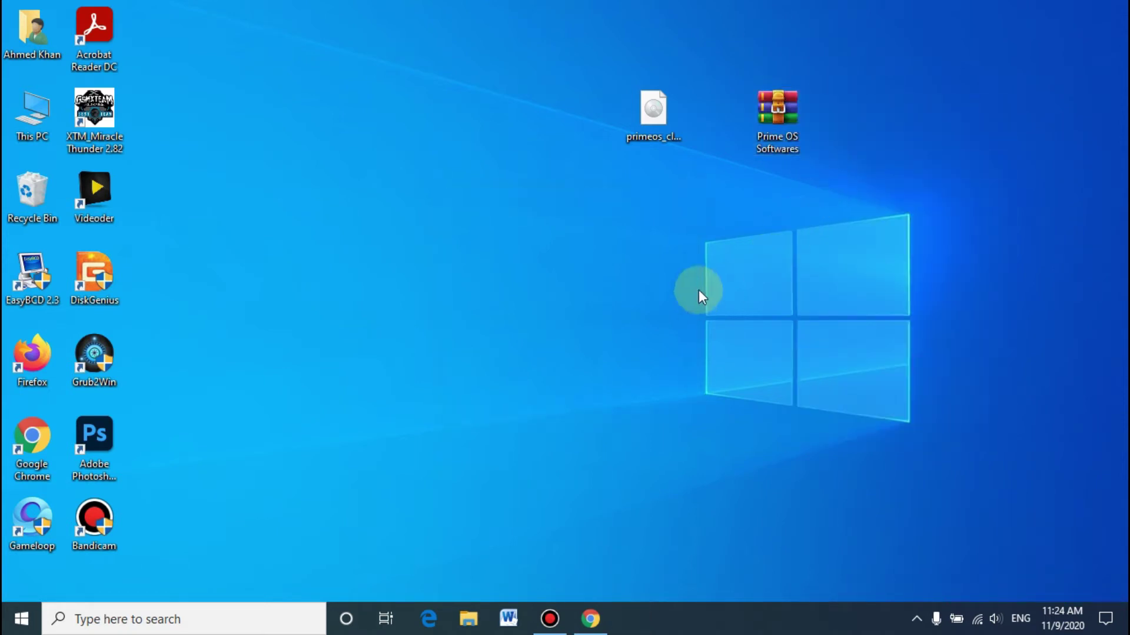
drag(156, 32, 553, 128)
double_click(532, 154)
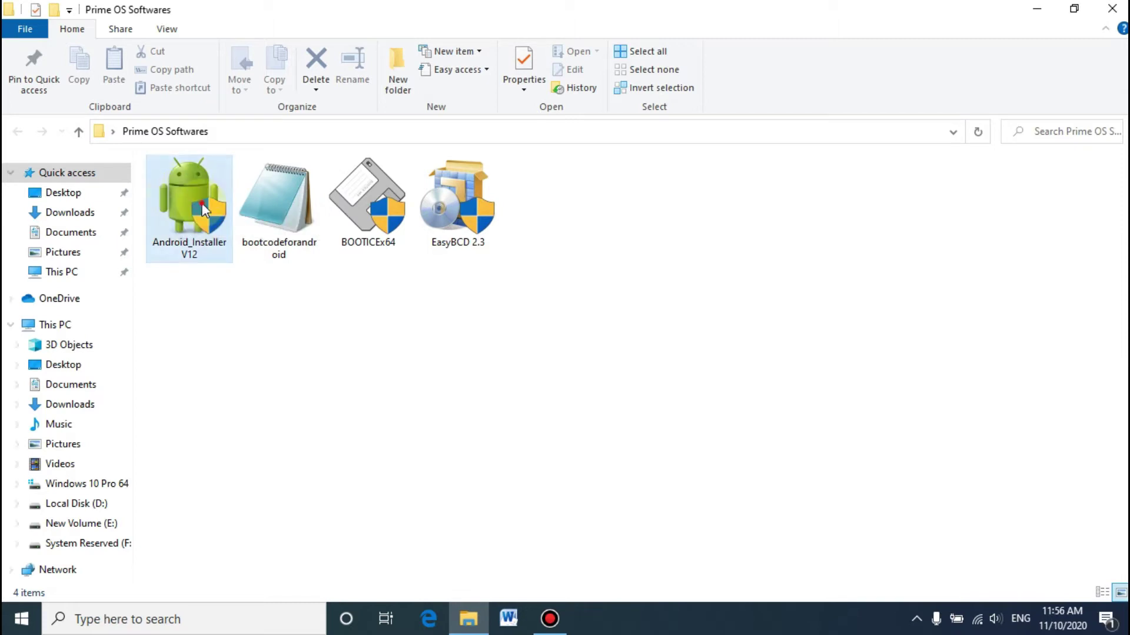
Step: Launch Android_Installer V12 and load primeos_classic_0.4.5 from the Desktop as the installation ISO
click(202, 210)
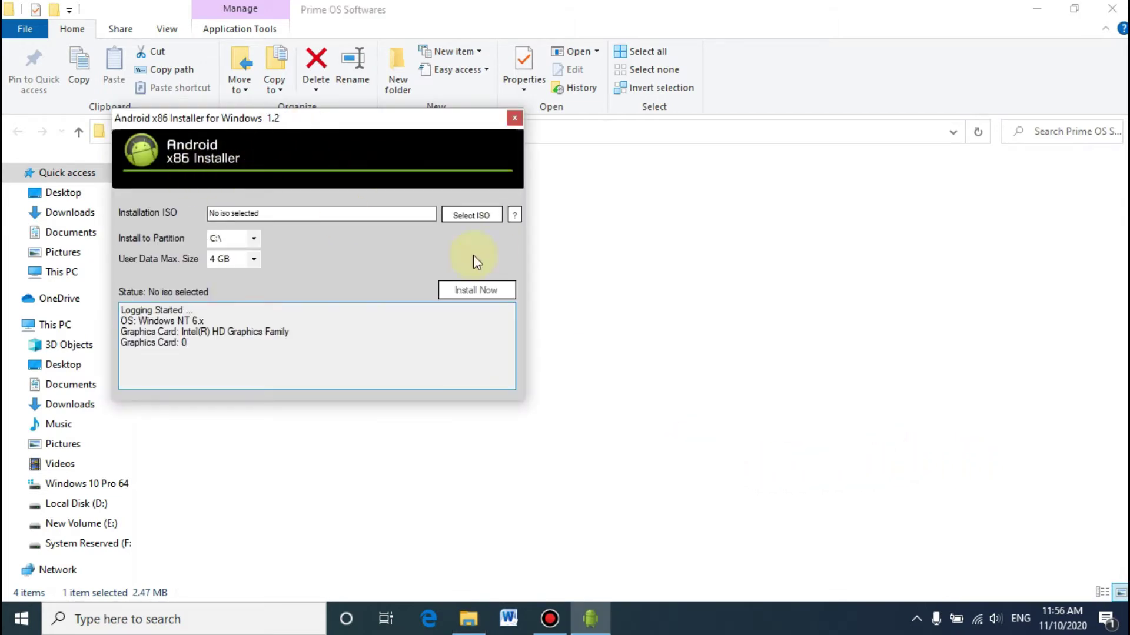
click(473, 216)
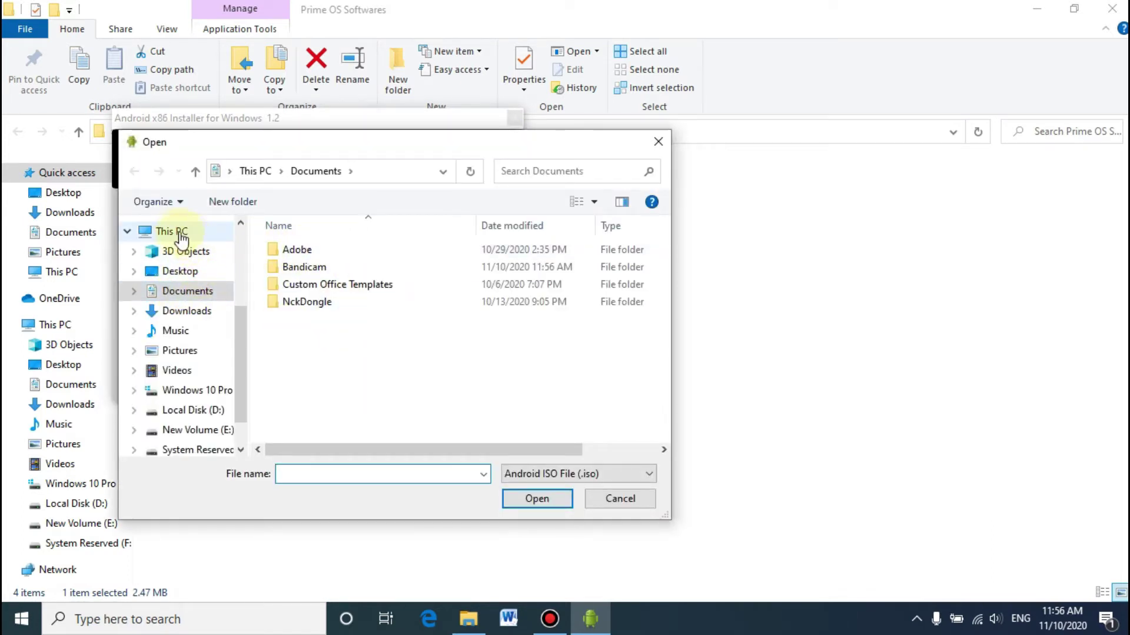
click(180, 272)
click(403, 291)
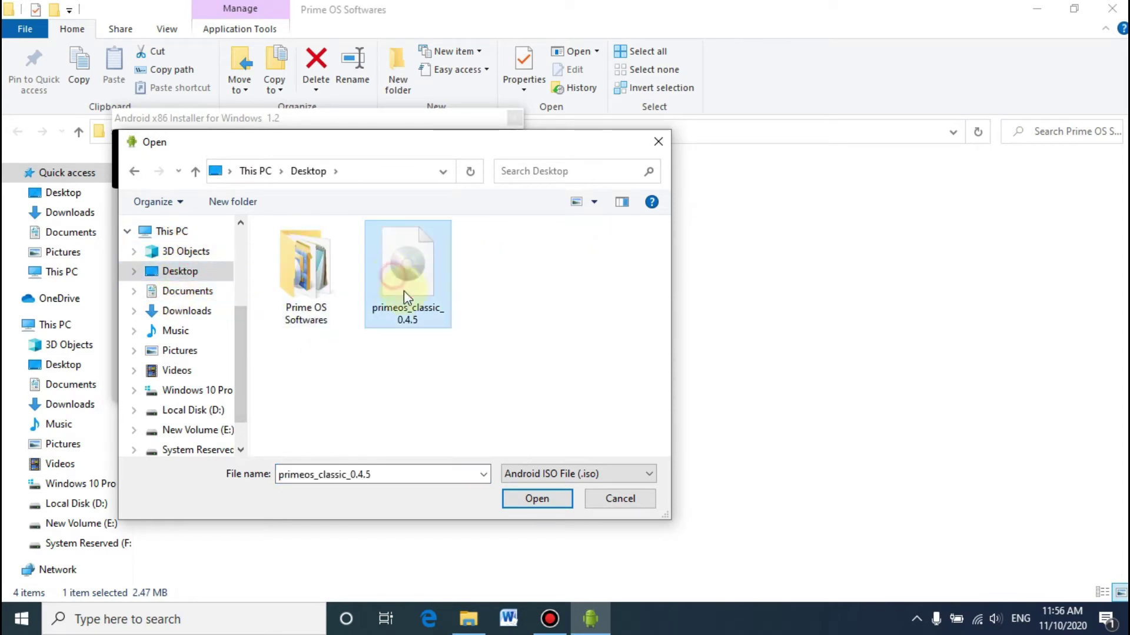
click(537, 499)
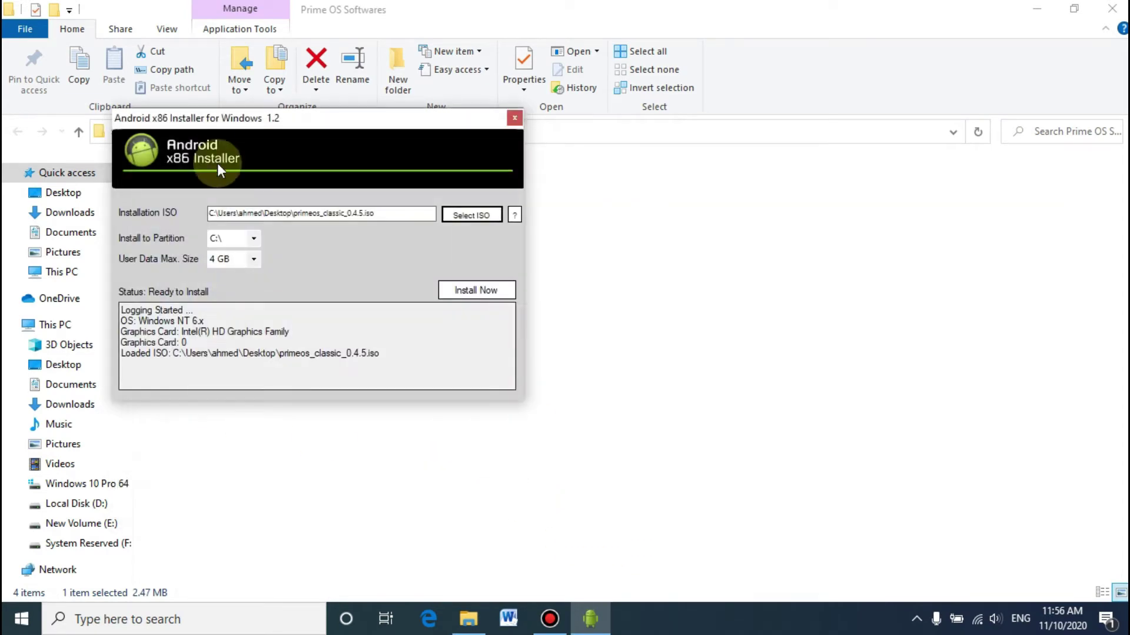
Step: Install PrimeOS to partition D:\ with a maximum user data size of 10 GB, and close the installer
click(255, 239)
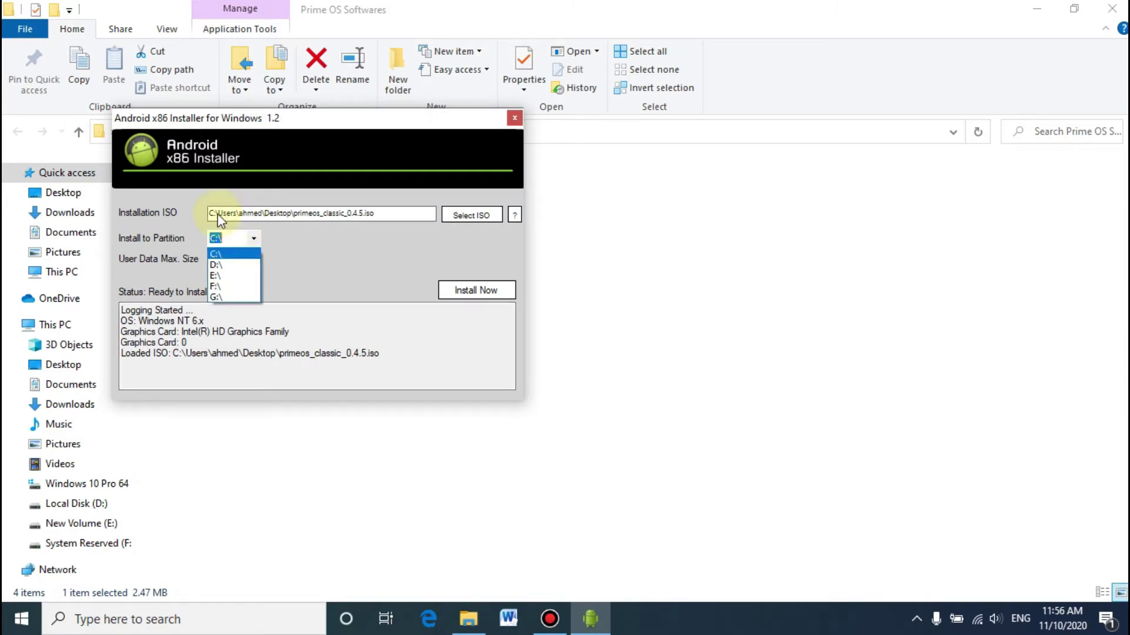
click(225, 266)
click(253, 263)
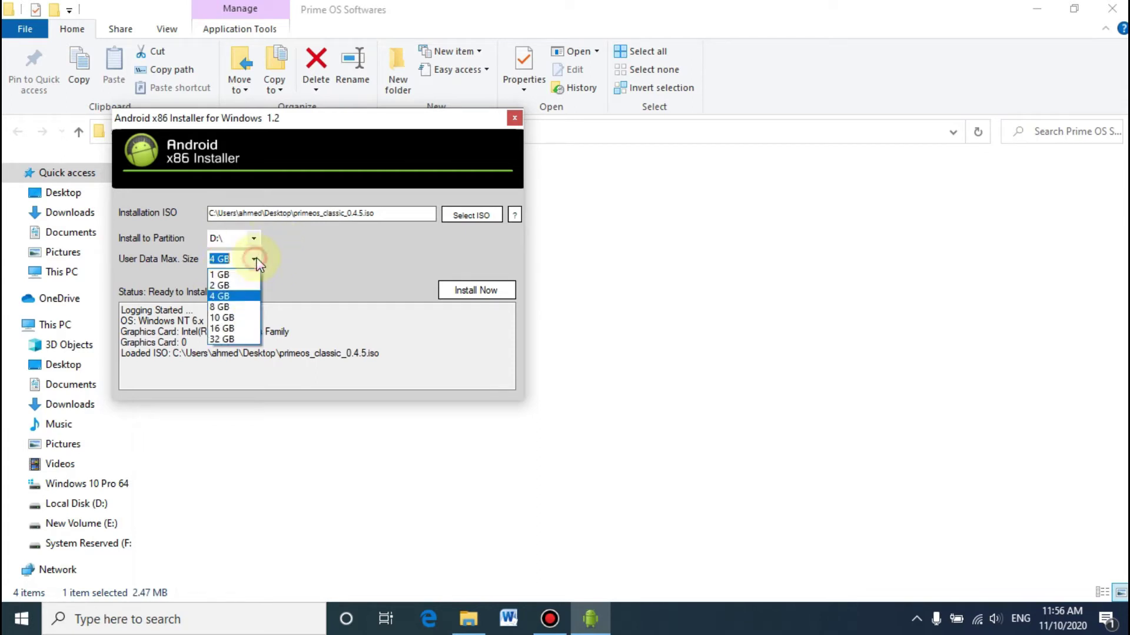
click(224, 318)
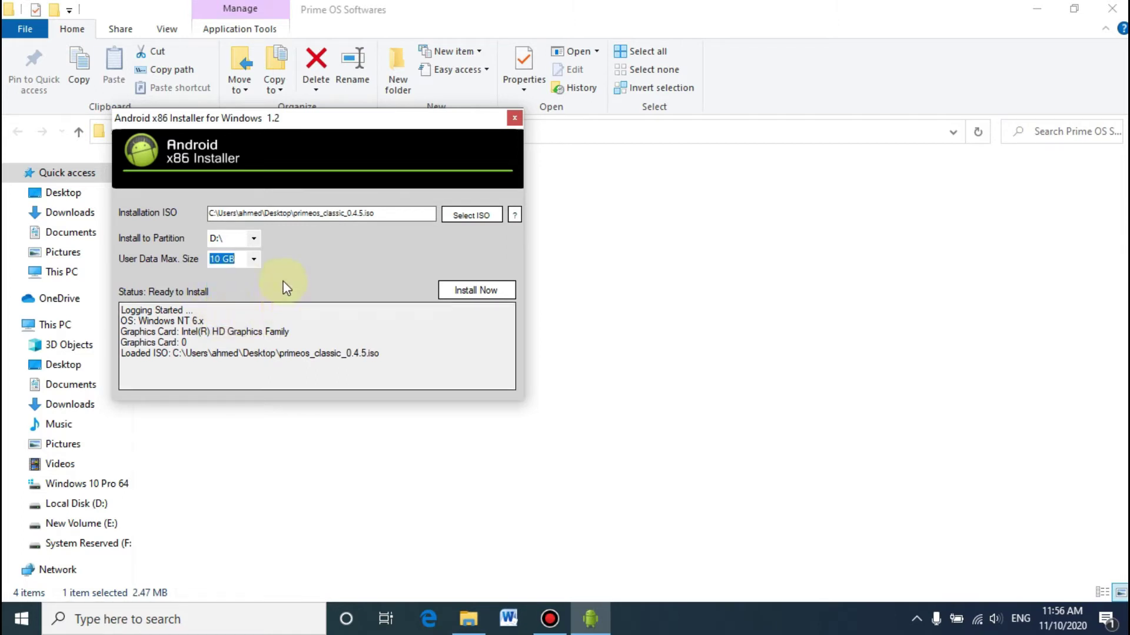
click(475, 293)
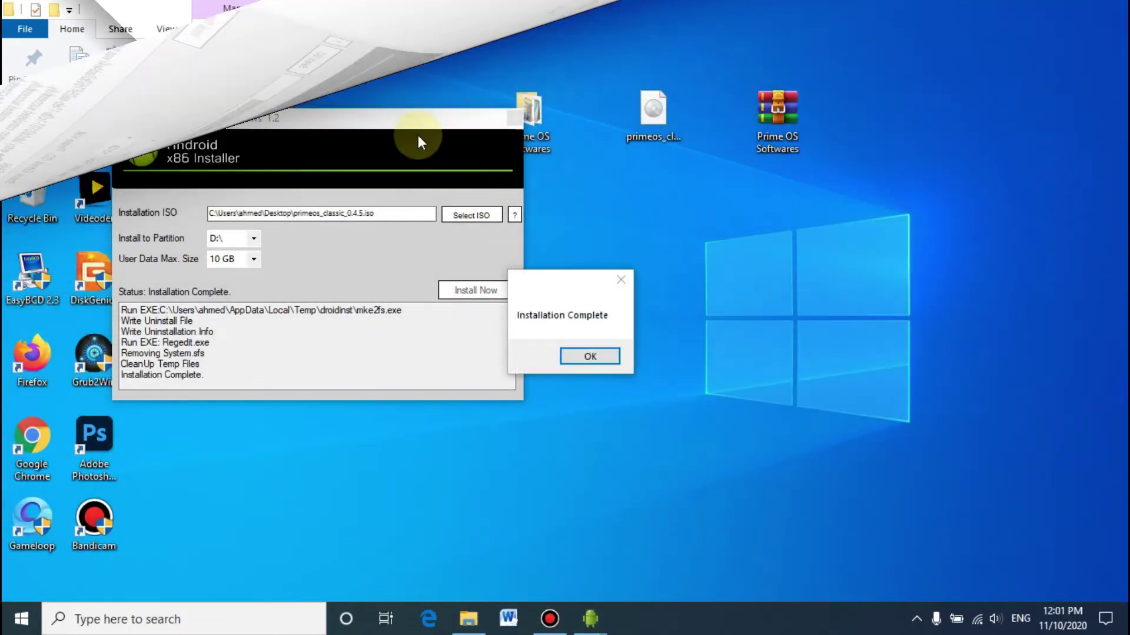
click(588, 357)
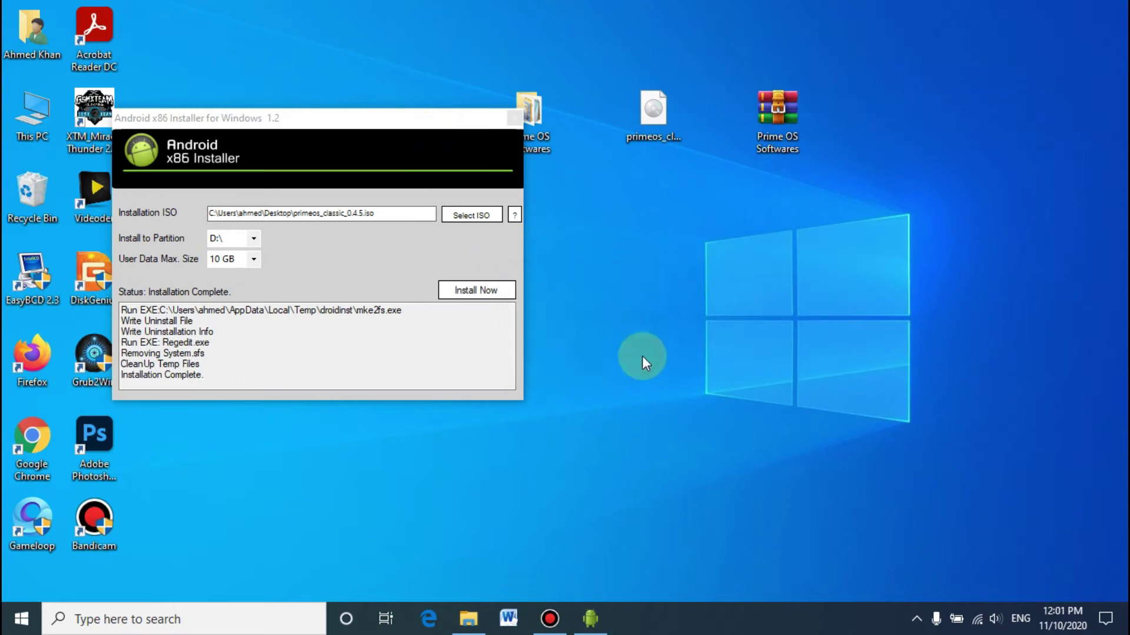
click(513, 118)
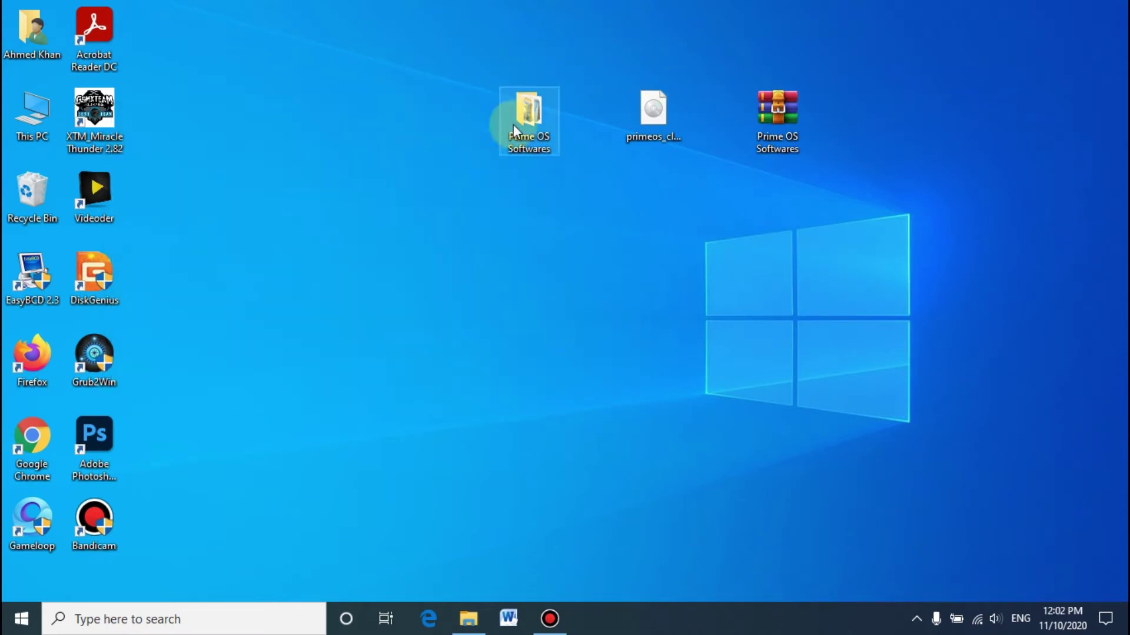
Step: Launch BOOTICEx64 from the Prime OS Softwares folder and move its window clear of the files
click(470, 617)
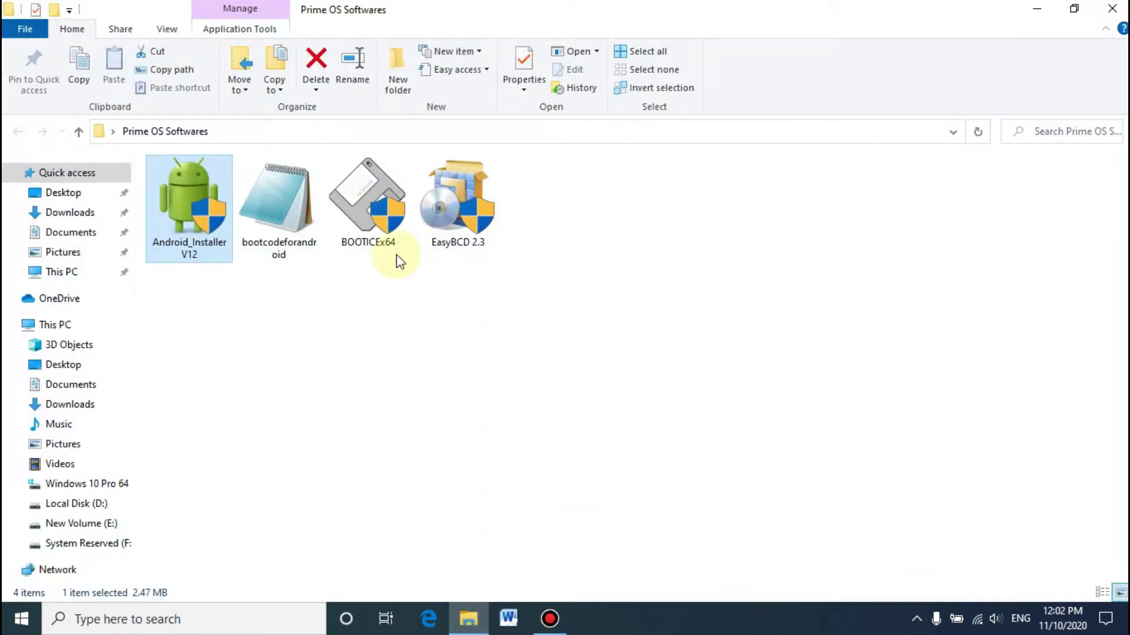
click(353, 183)
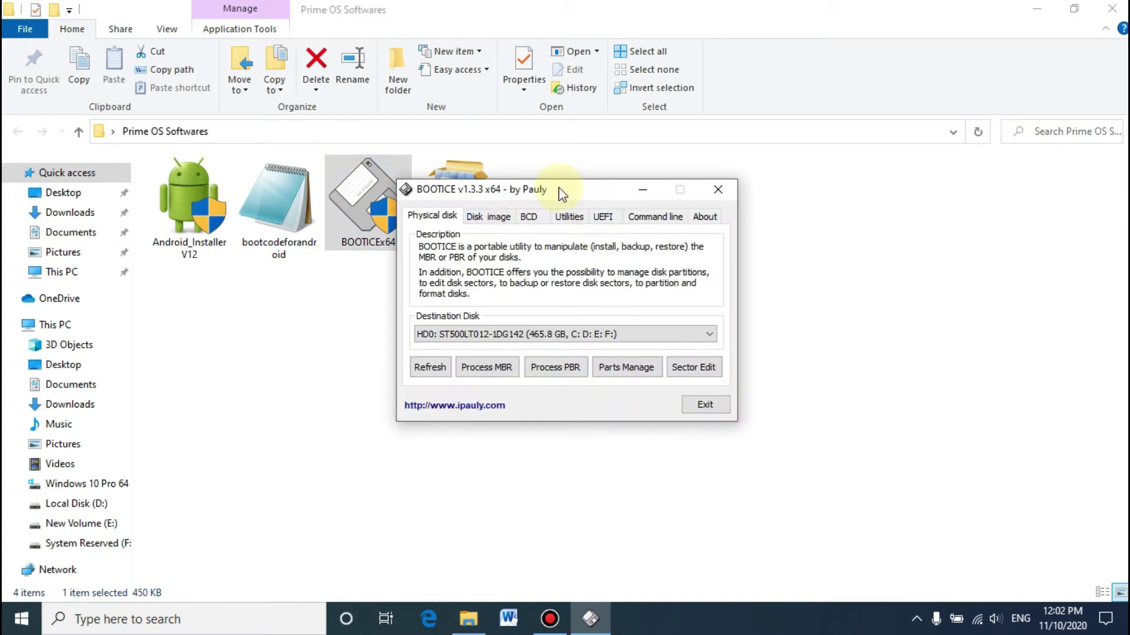
drag(558, 188, 672, 160)
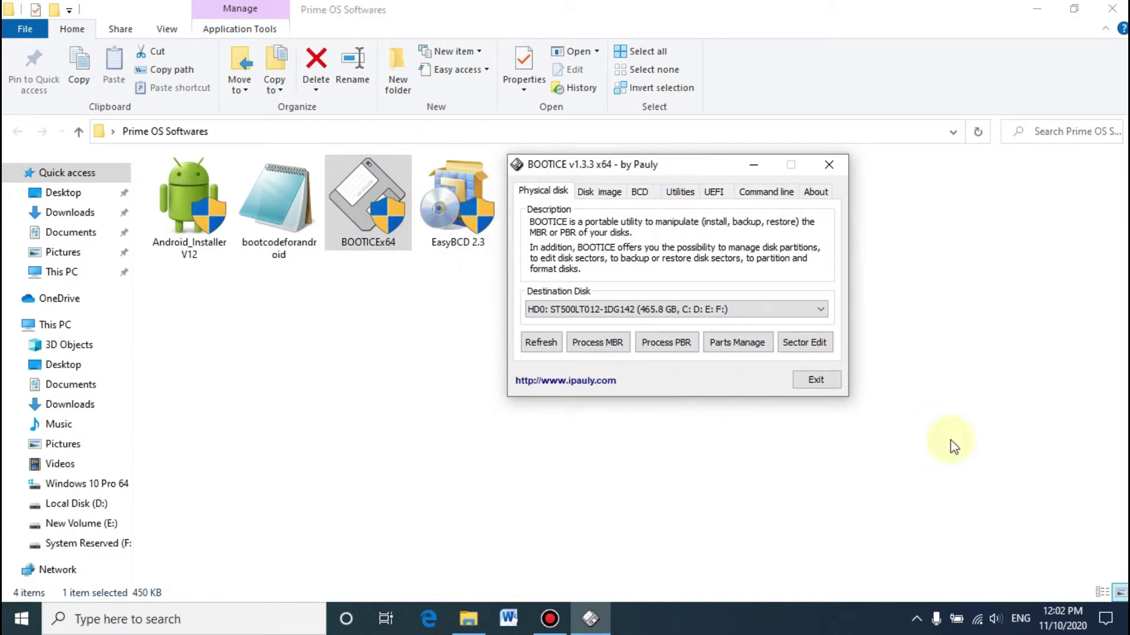
Step: Open the partition management list for disk HD0 and check the number assigned to drive D:
click(732, 344)
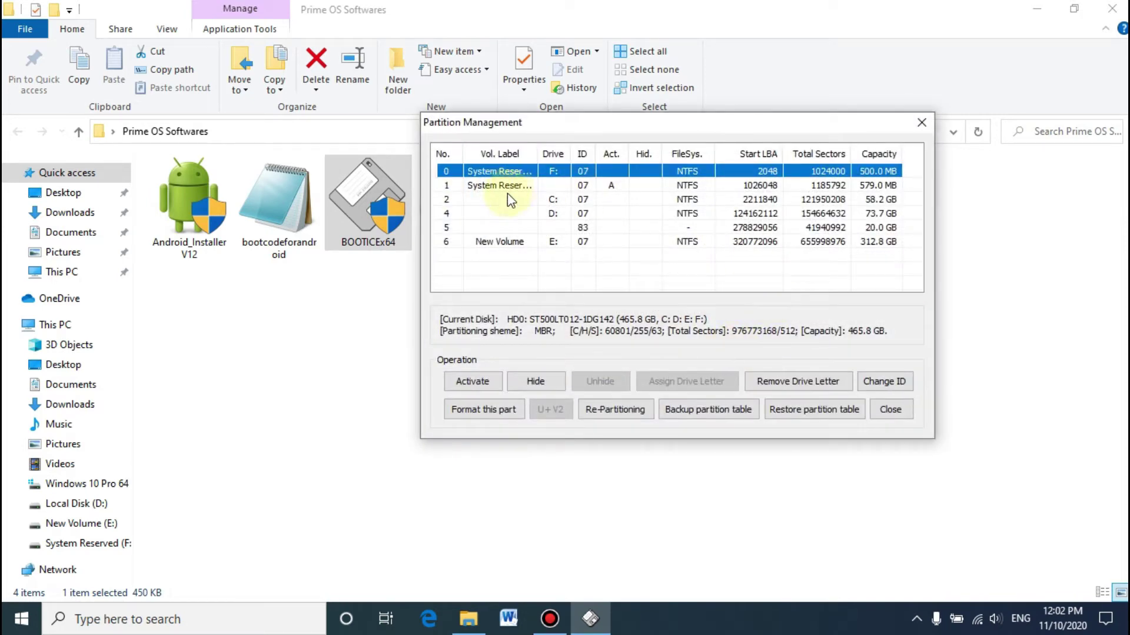
click(556, 214)
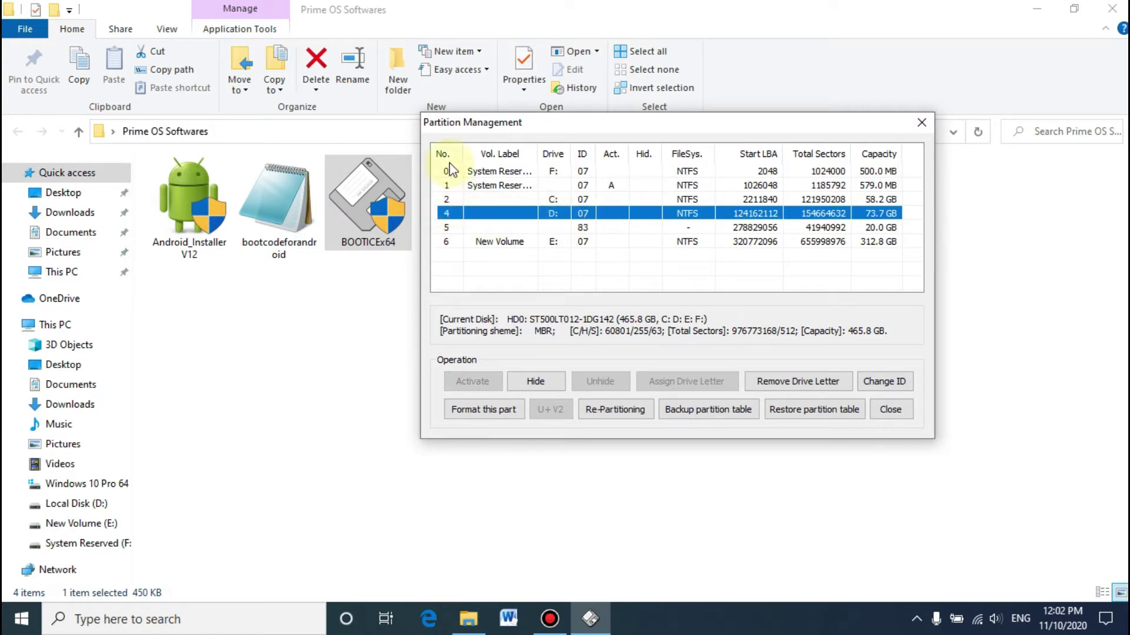
click(444, 213)
double_click(450, 215)
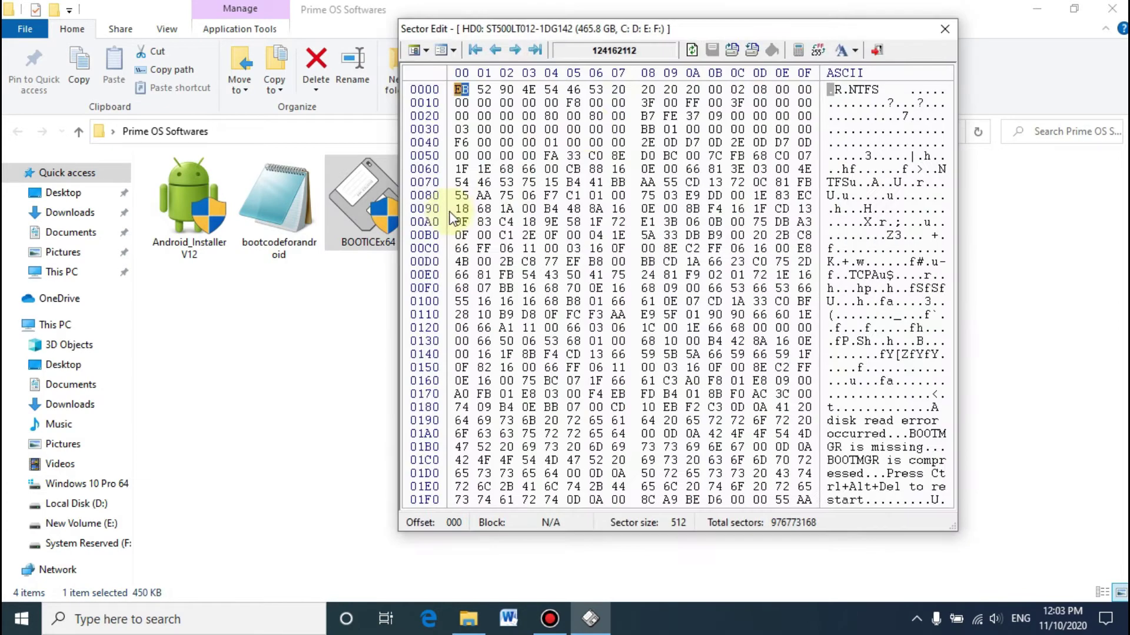
click(942, 29)
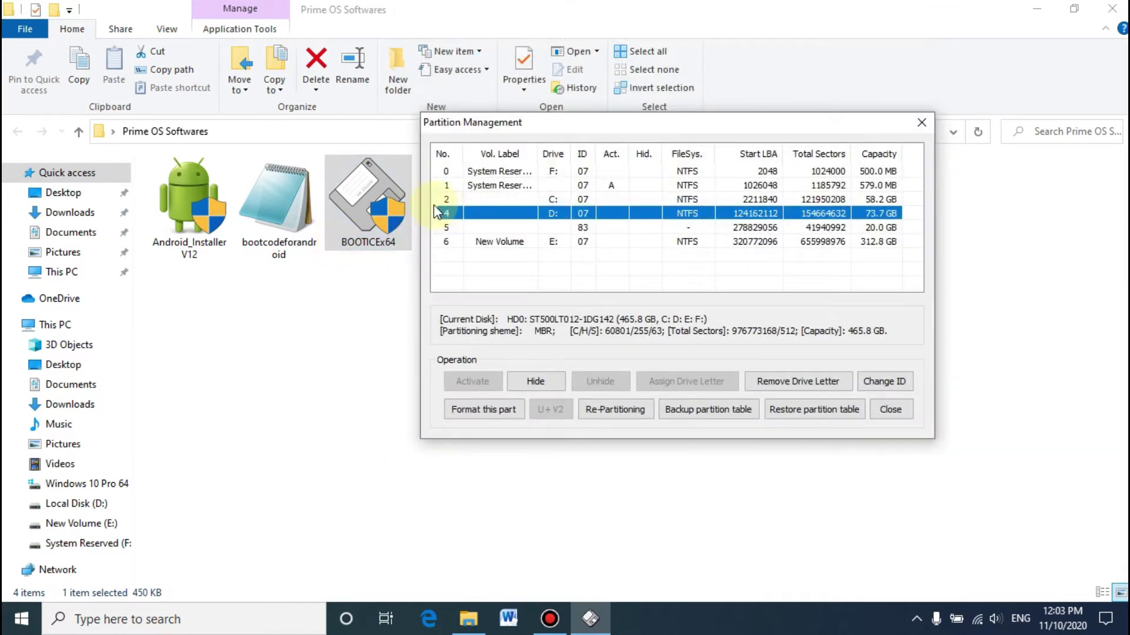
Step: Open bootcodeforandroid from the Prime OS Softwares folder, maximize it, and compare its root lines with the partition list
click(312, 253)
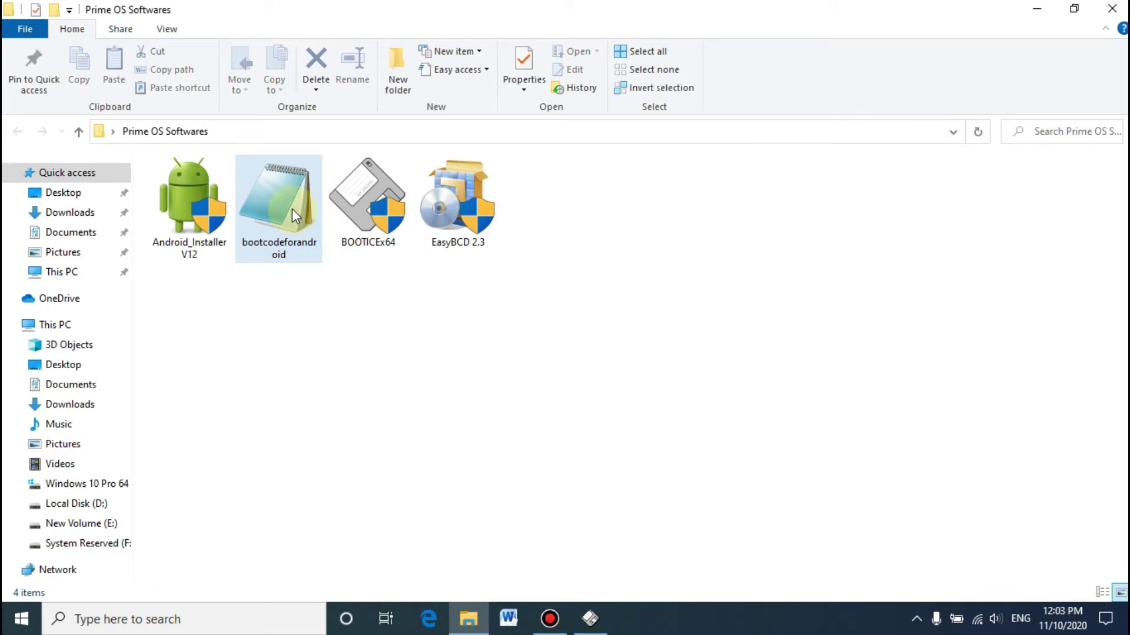
double_click(292, 208)
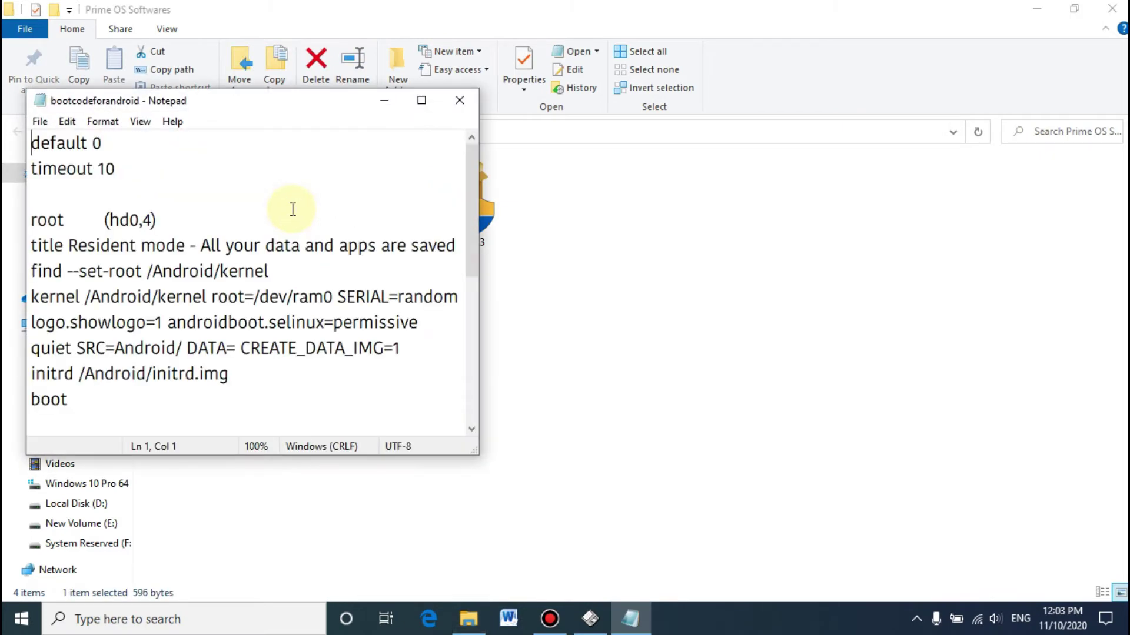
click(423, 101)
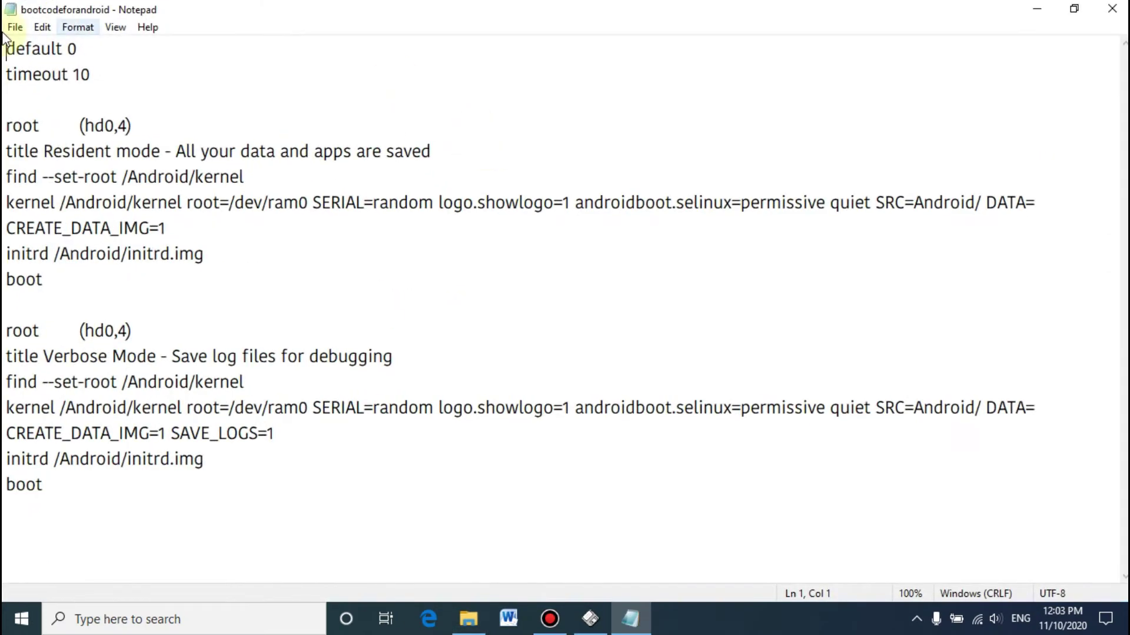
click(50, 110)
key(alt+Tab)
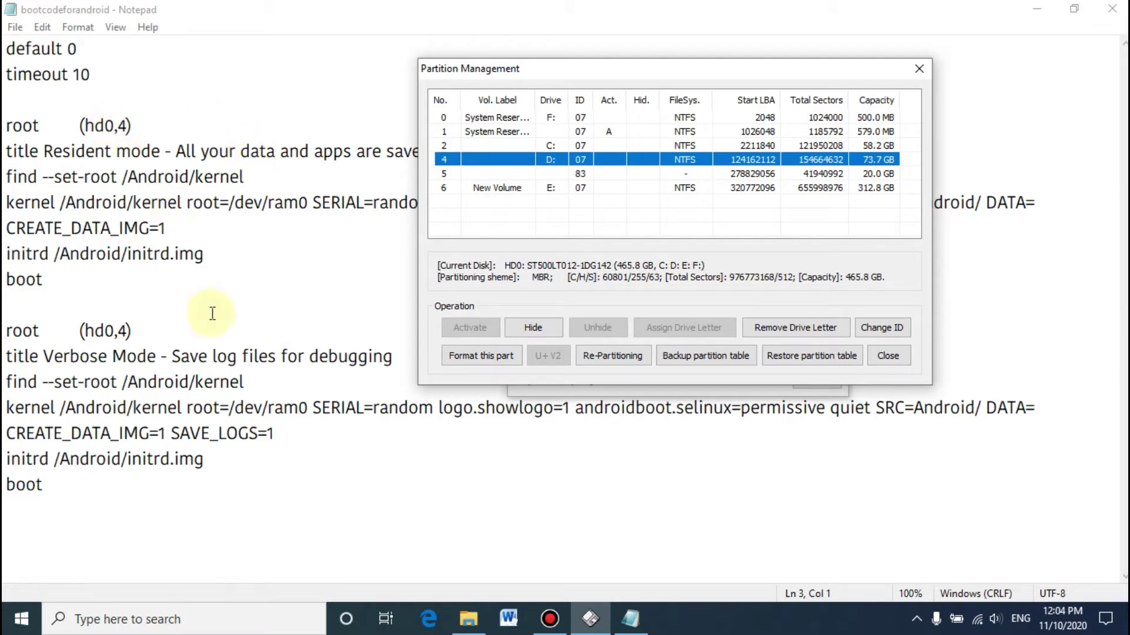
Step: Try partition number 3 in both root lines of the boot code and set them back to 4
click(125, 126)
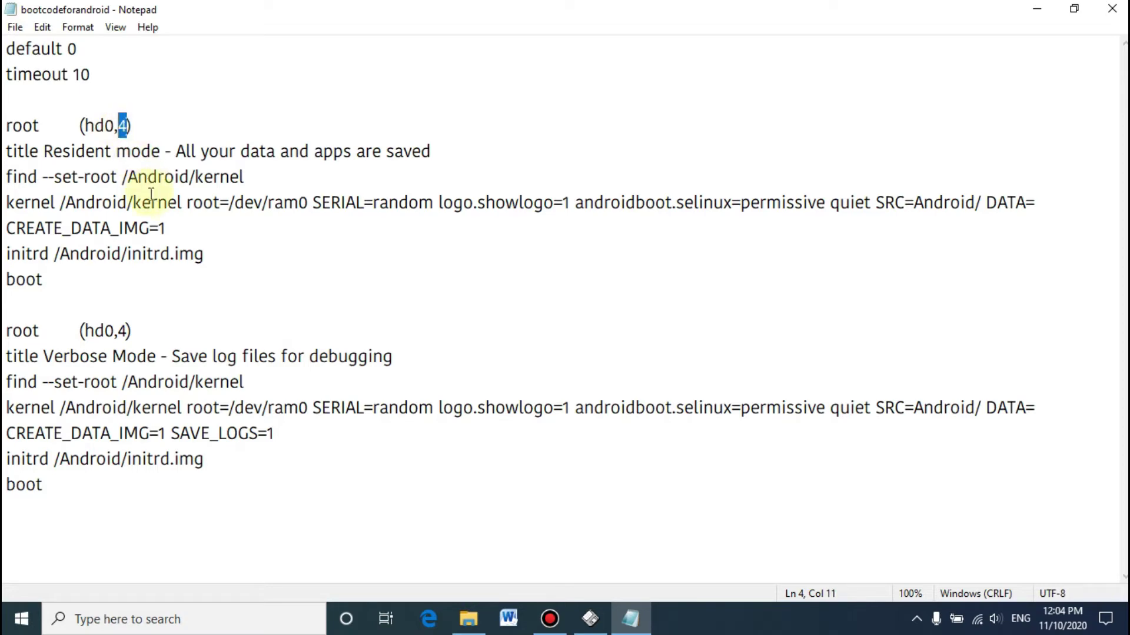
text(3)
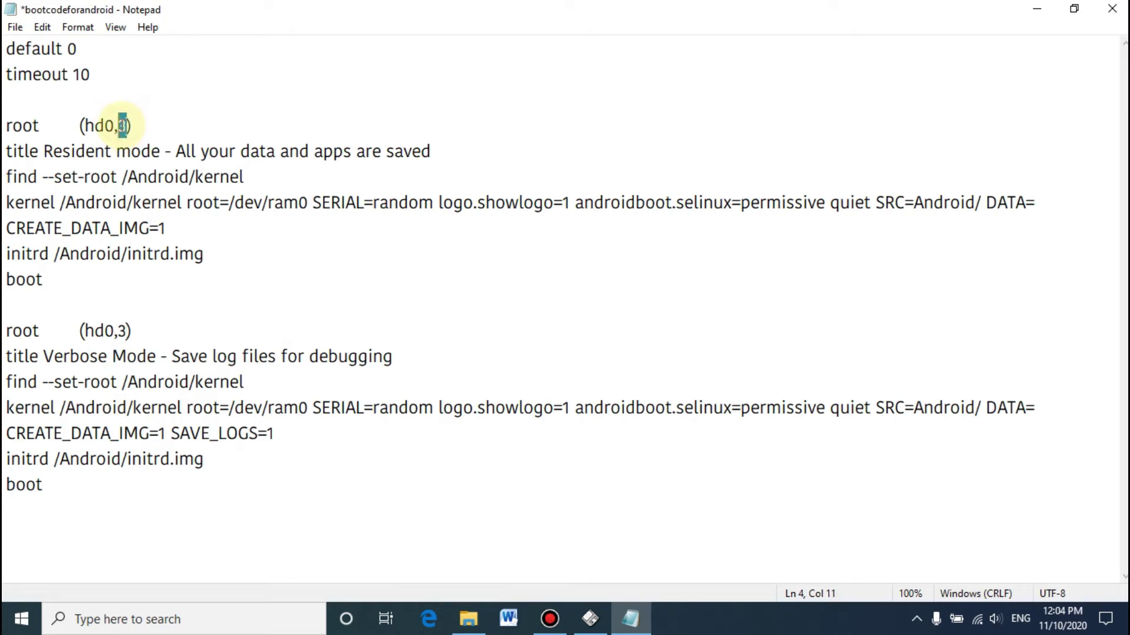
text(4)
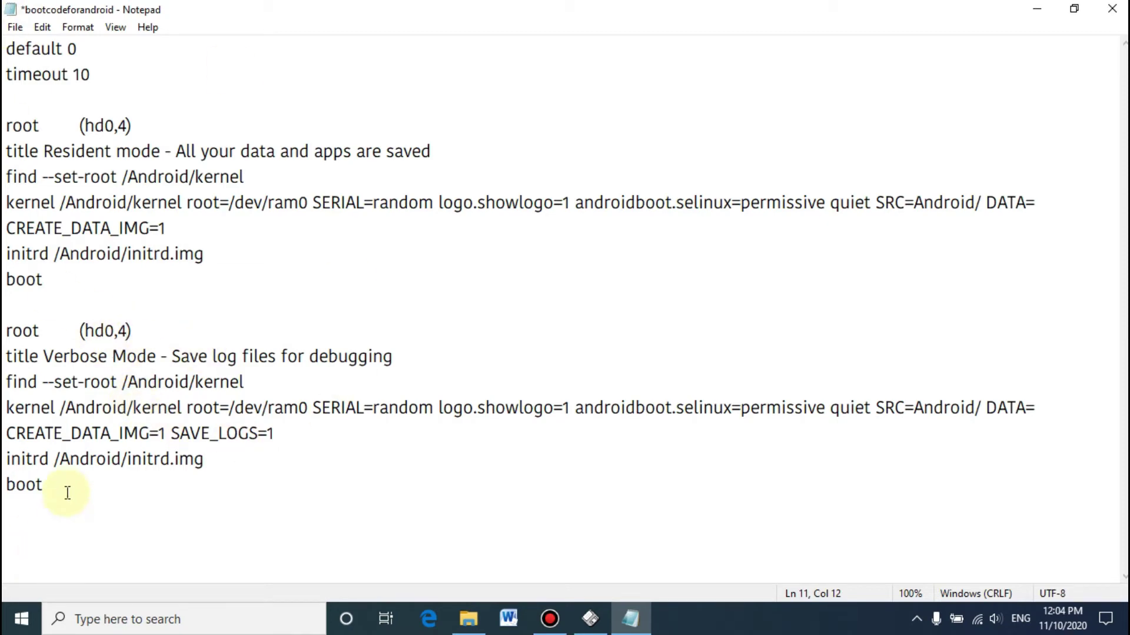
Step: Copy the entire boot code and close the bootcodeforandroid file without saving the changes
drag(68, 492, 4, 39)
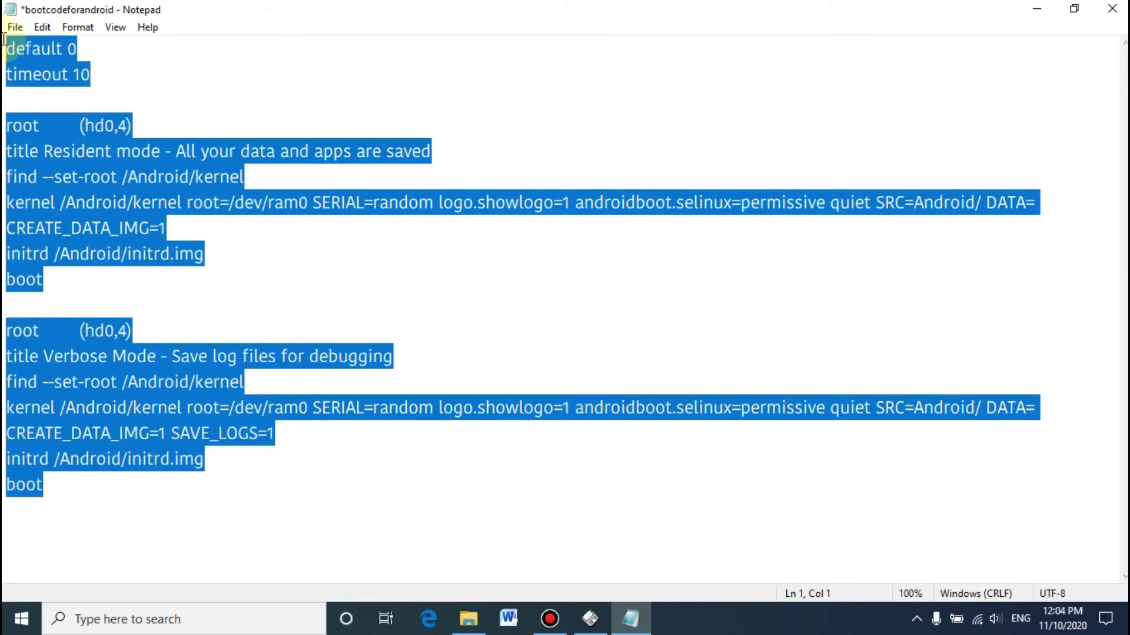
right_click(72, 153)
click(111, 207)
click(1112, 9)
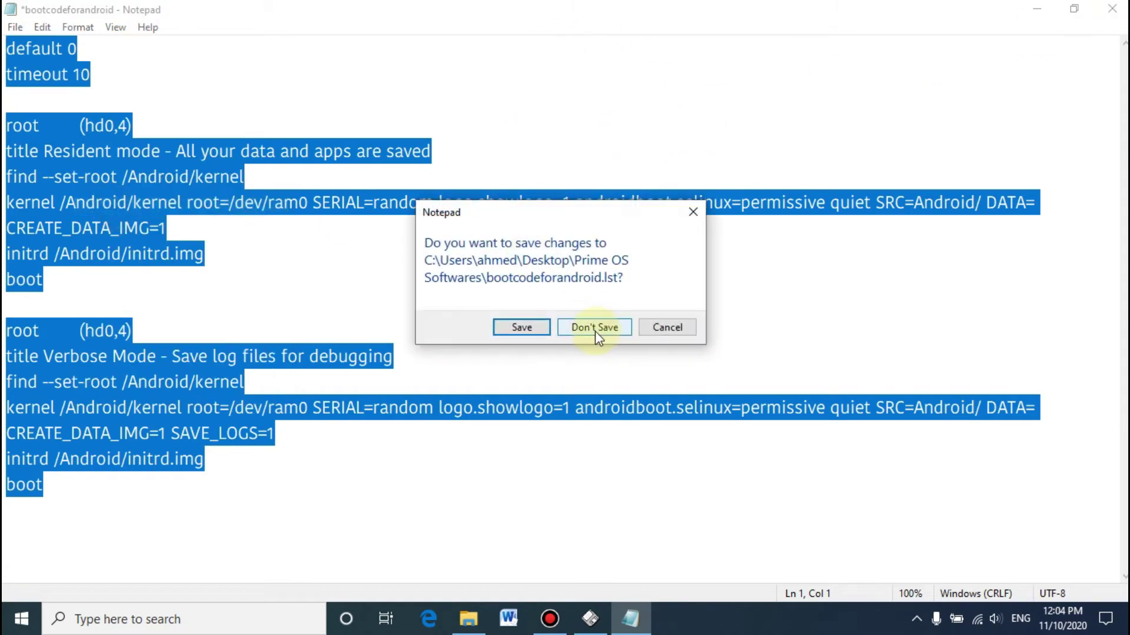
click(595, 328)
Step: Close the partition list, BOOTICE and the Prime OS Softwares folder
click(918, 76)
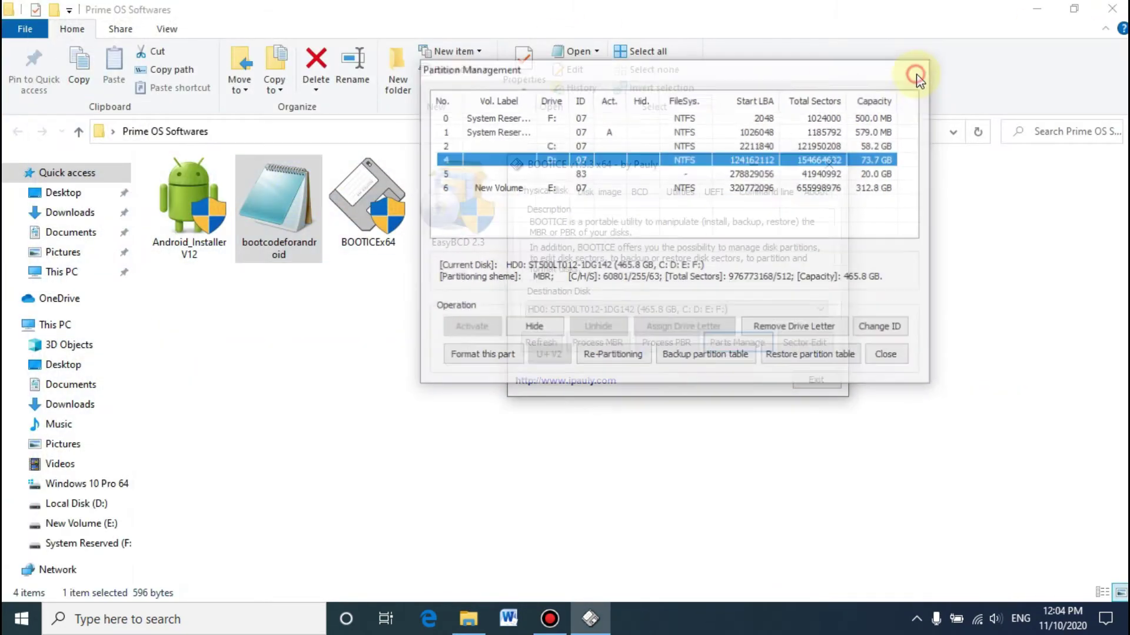
click(831, 170)
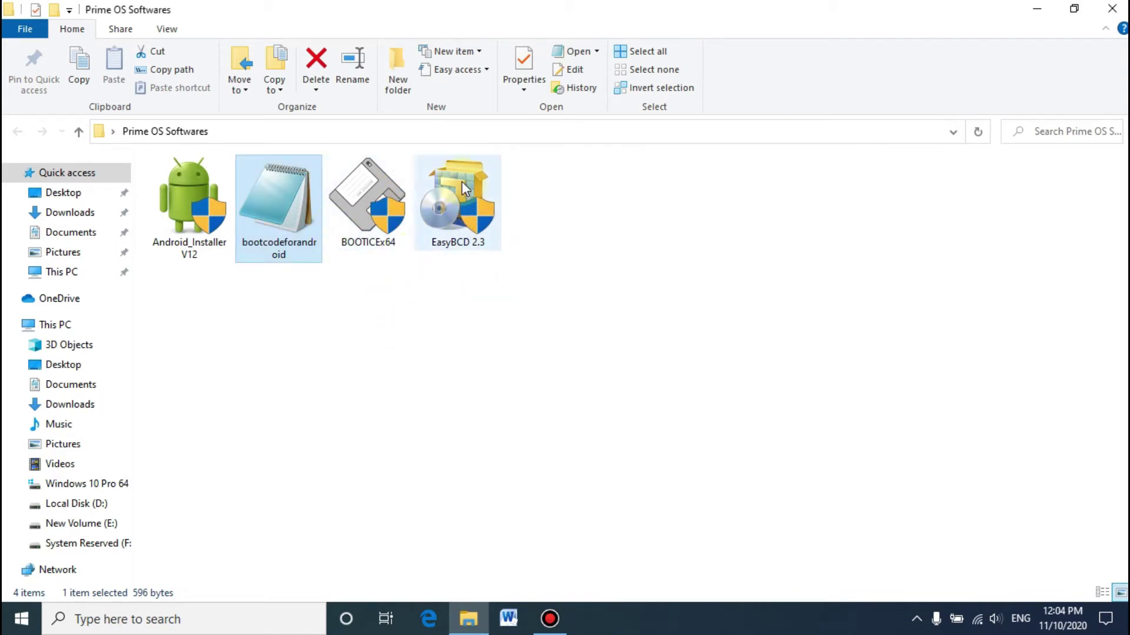
click(1121, 8)
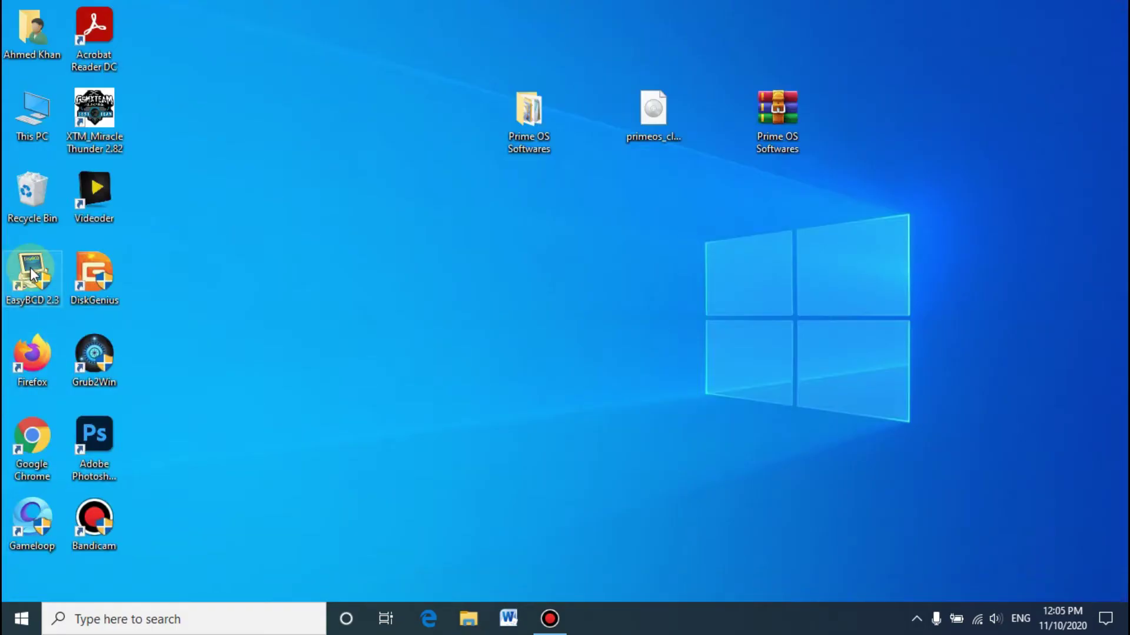
Step: Open EasyBCD 2.3 from its desktop shortcut and dismiss the update notice
right_click(31, 274)
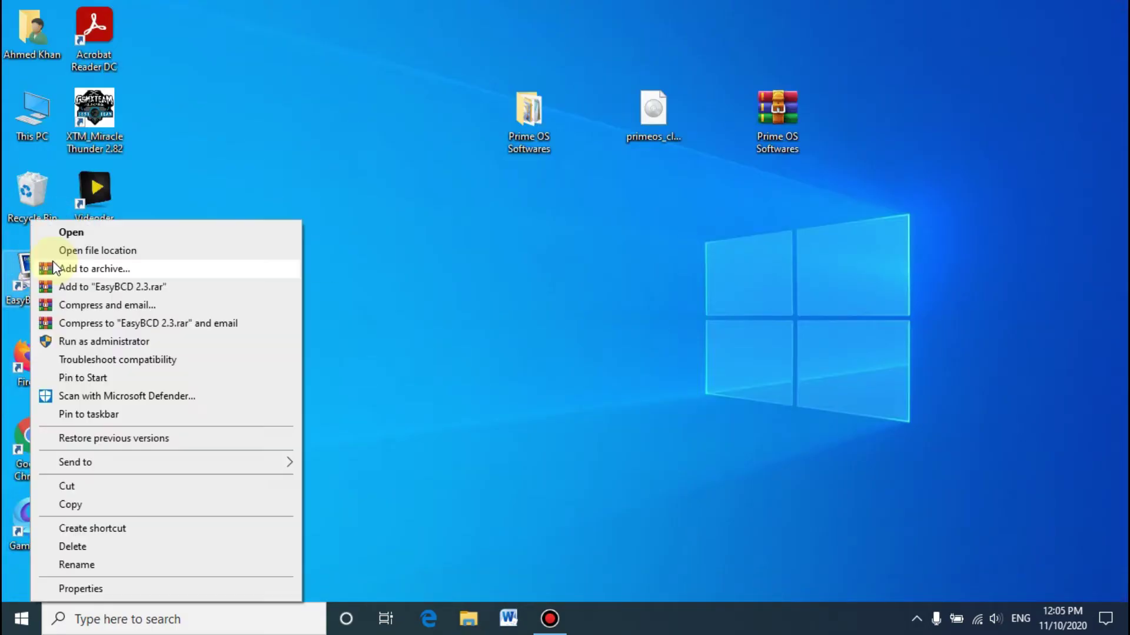
click(85, 225)
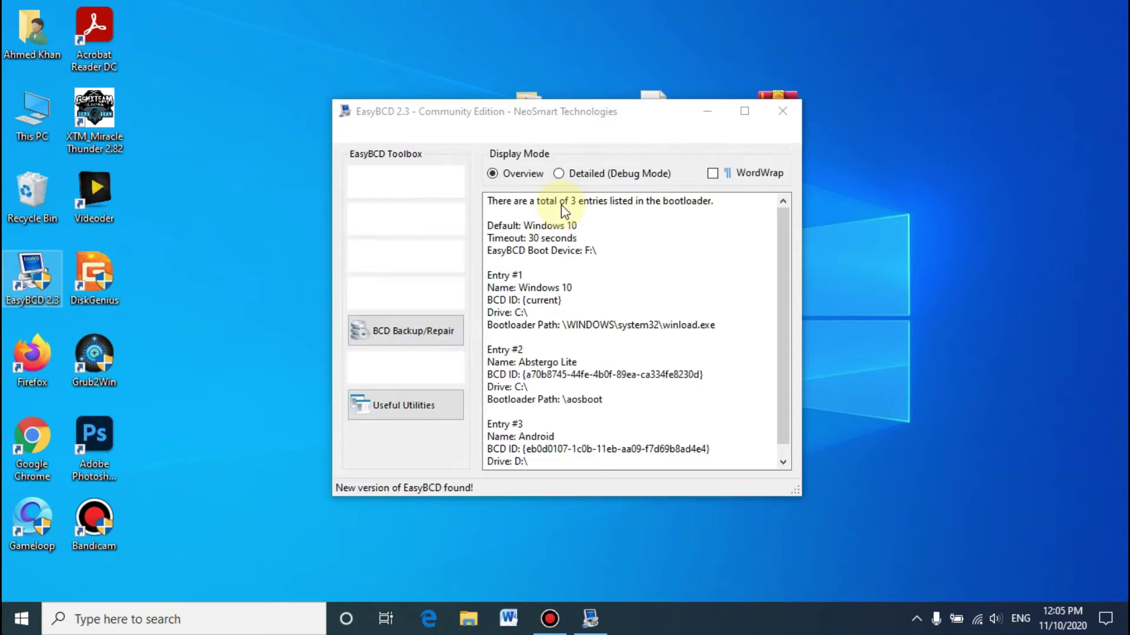
click(709, 372)
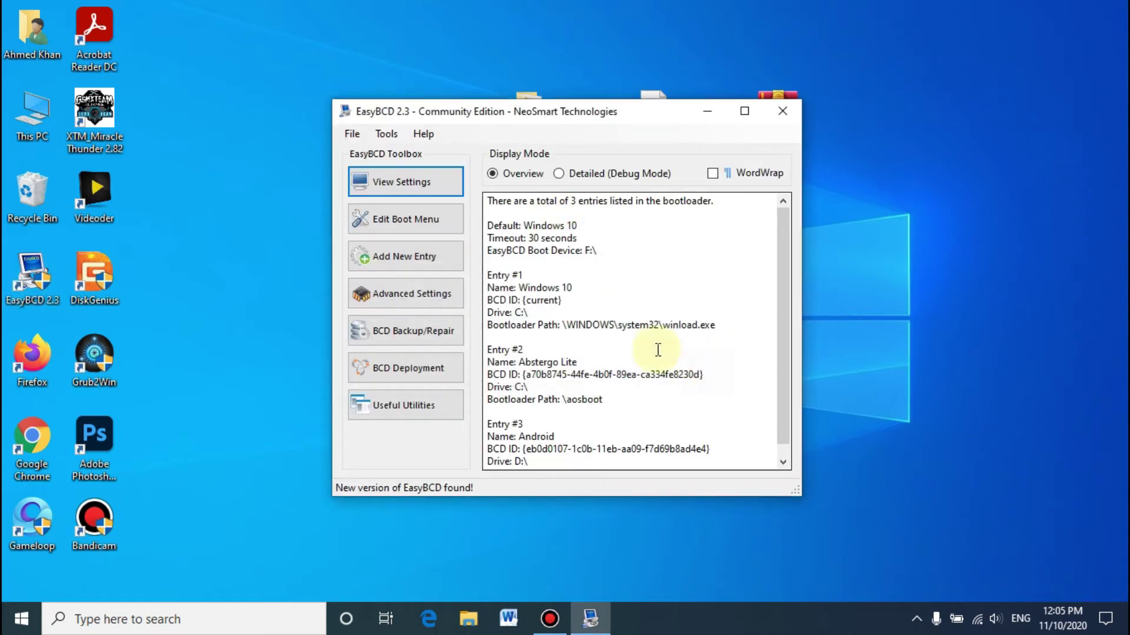
Step: Delete the Android entry from the boot menu in EasyBCD and answer the confirmation
click(400, 220)
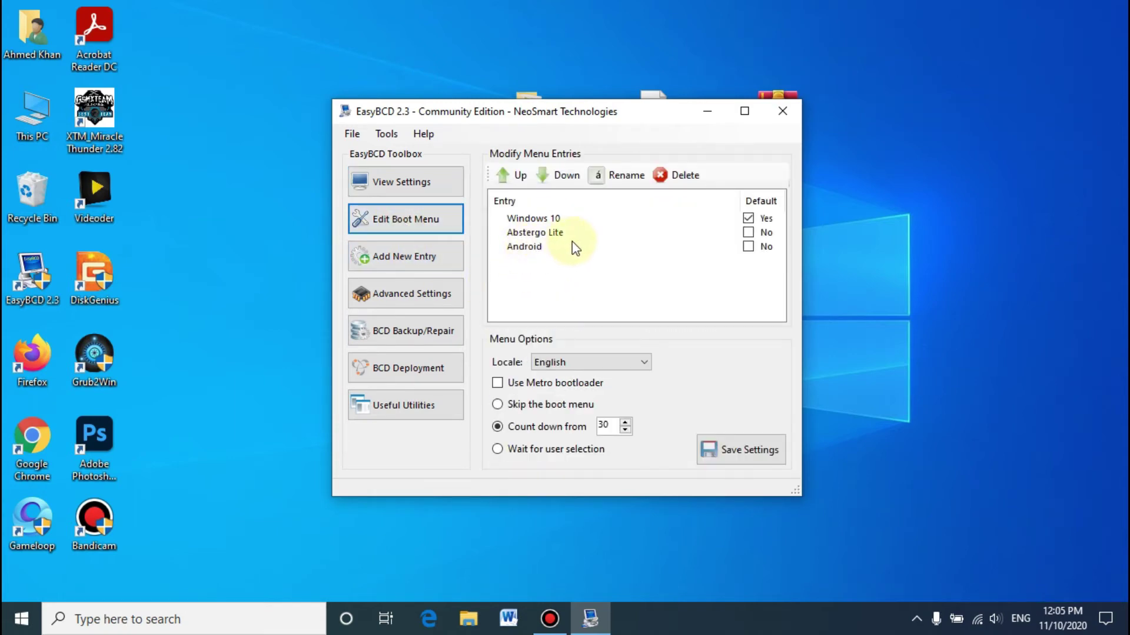
click(536, 250)
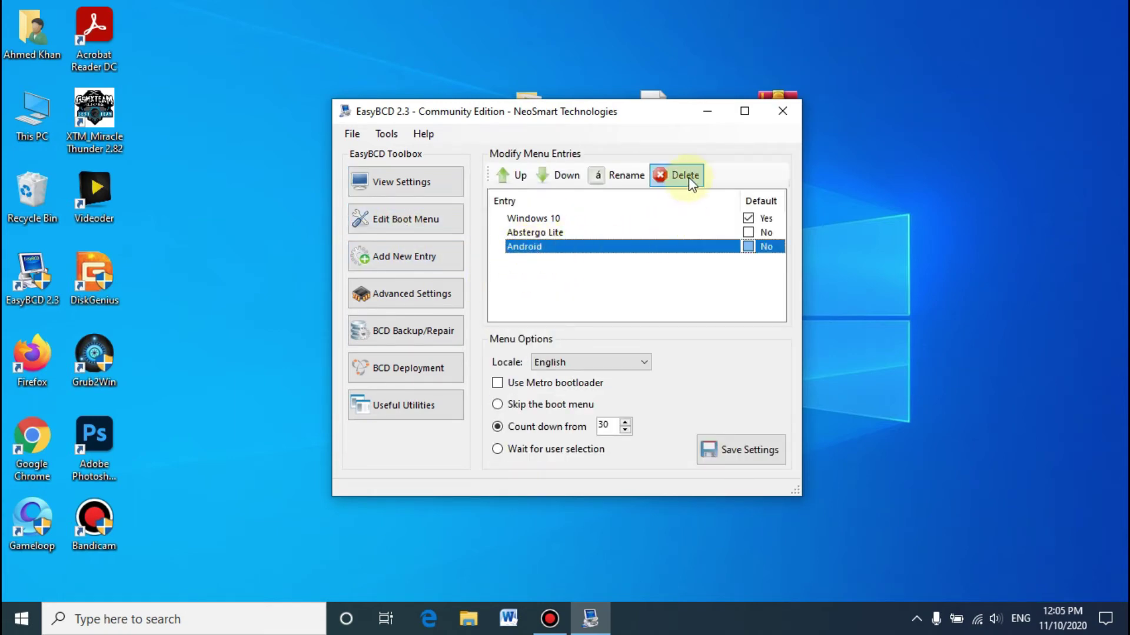
click(688, 177)
click(588, 360)
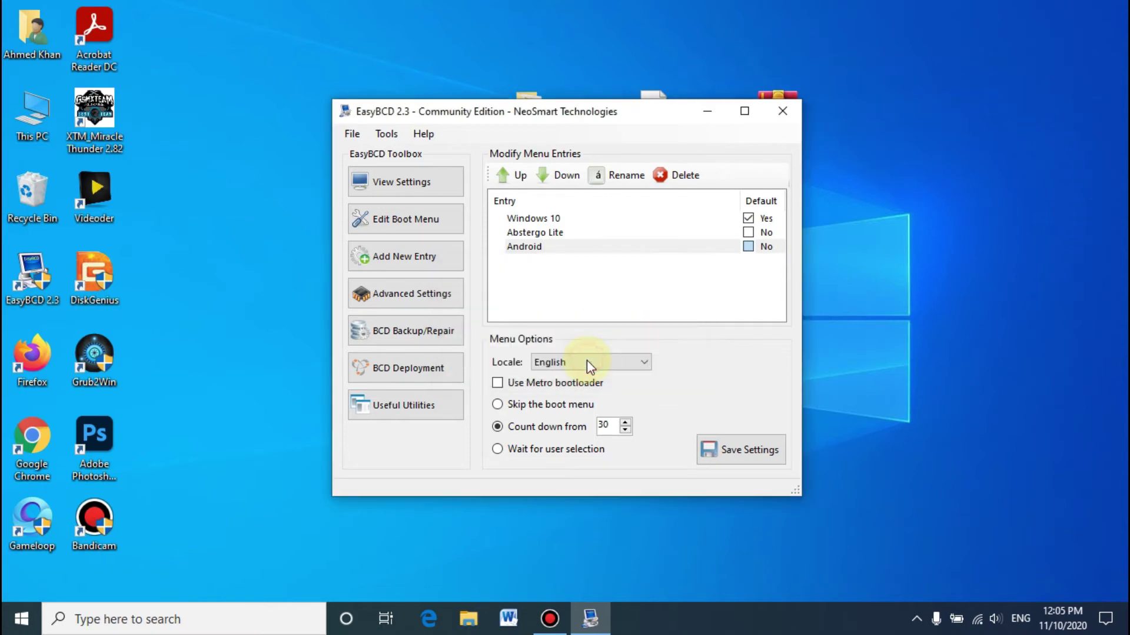
Step: Install the NeoGrub bootloader as a new boot entry
click(393, 266)
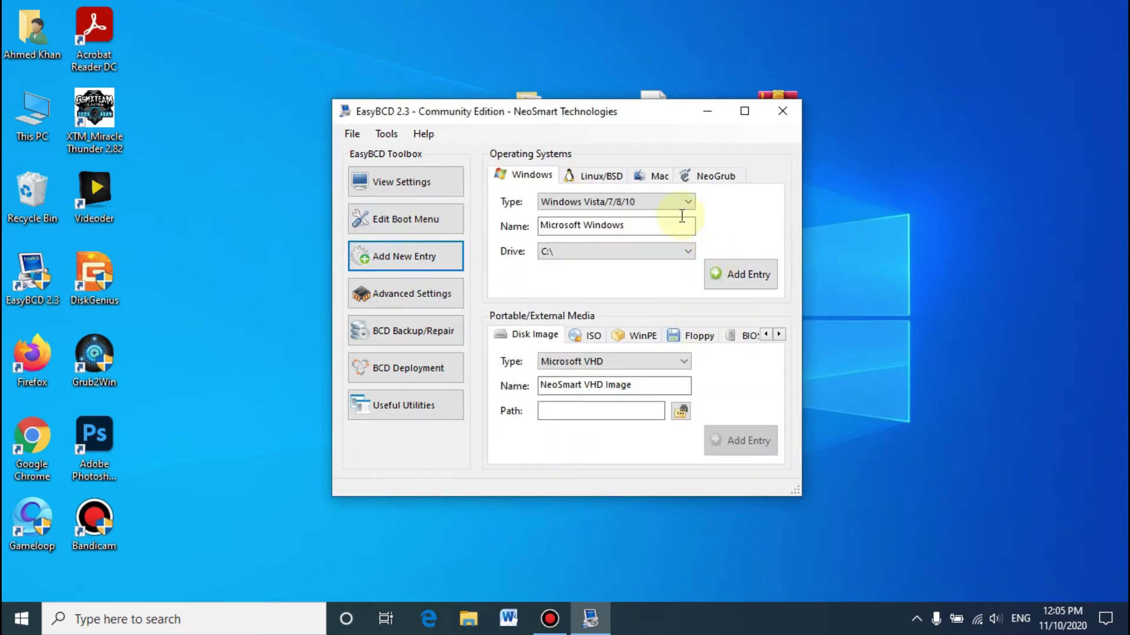
click(711, 180)
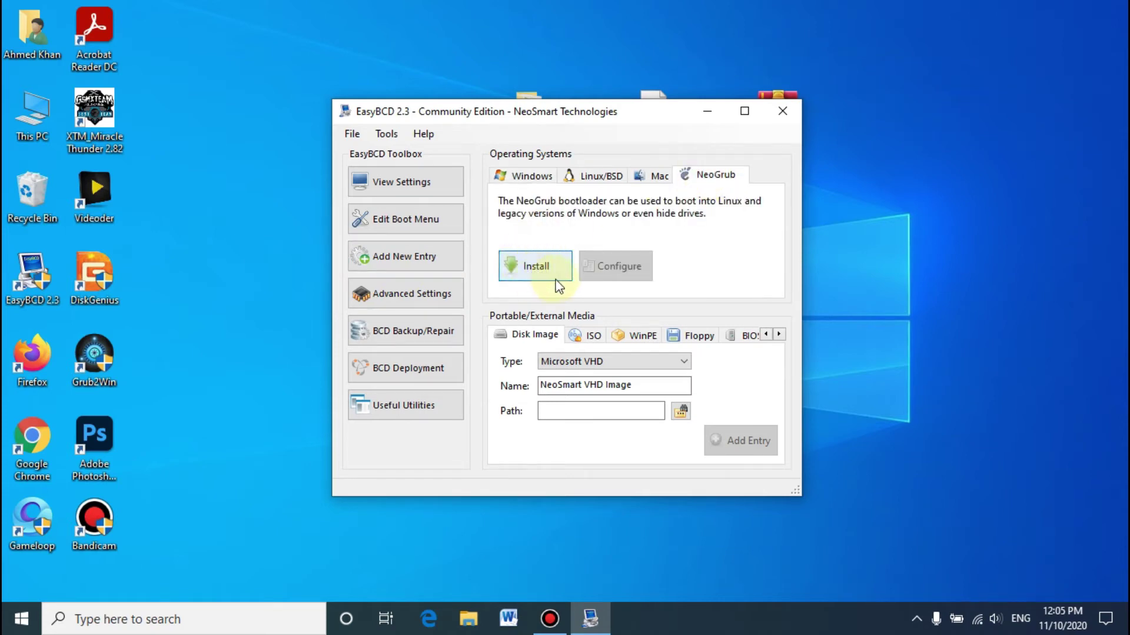
click(528, 259)
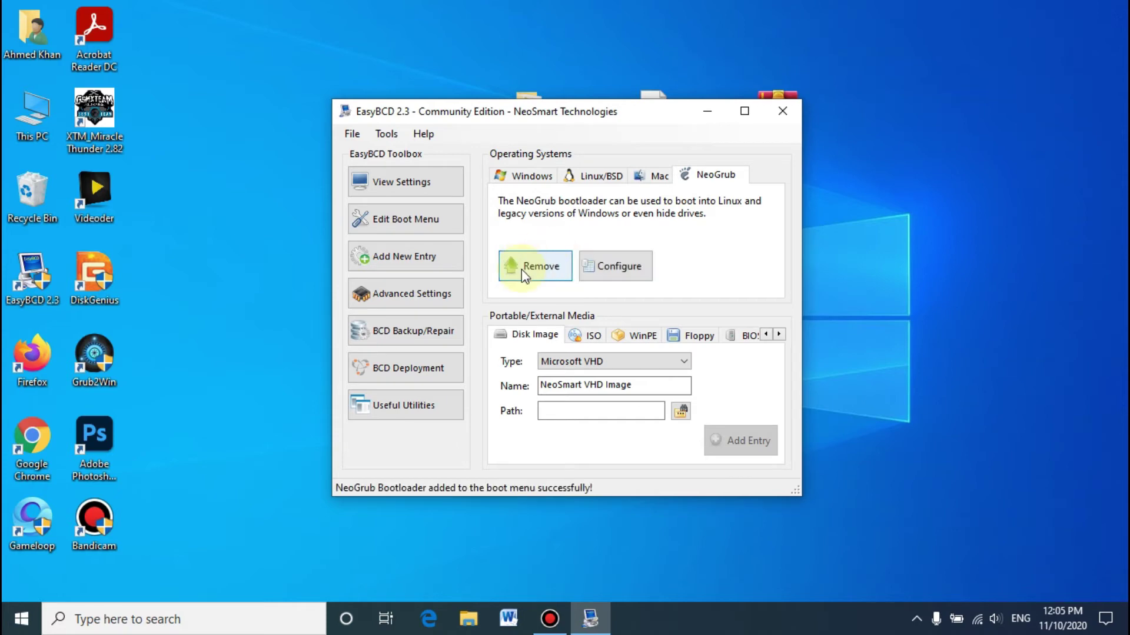
Step: Open the NeoGrub configuration file, enlarge its window, and delete all of its default text
click(623, 270)
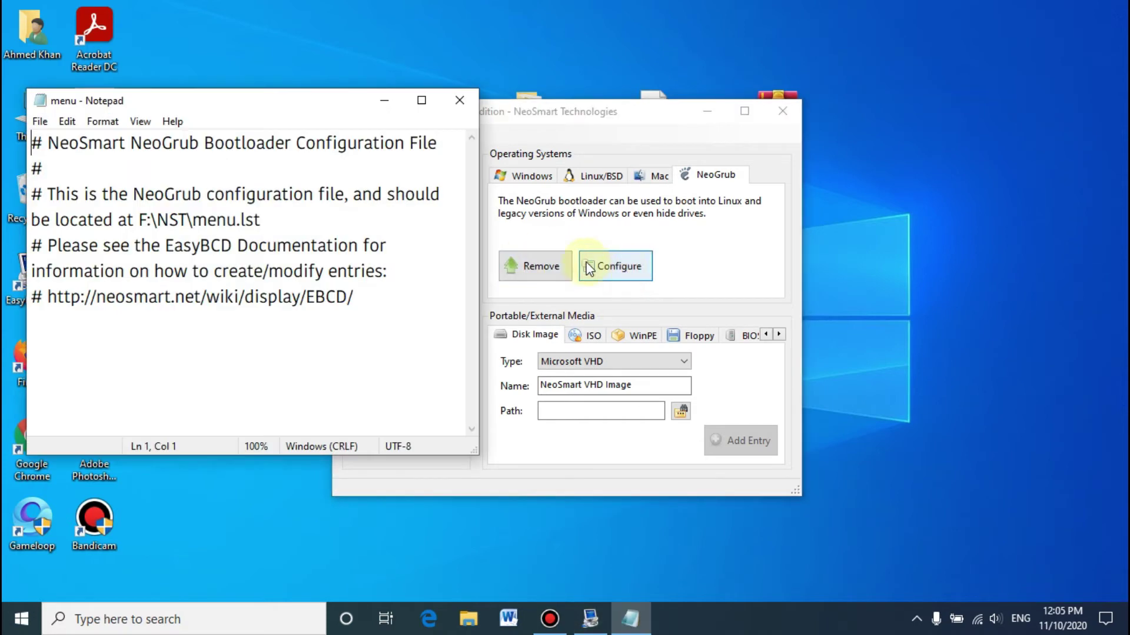
click(478, 88)
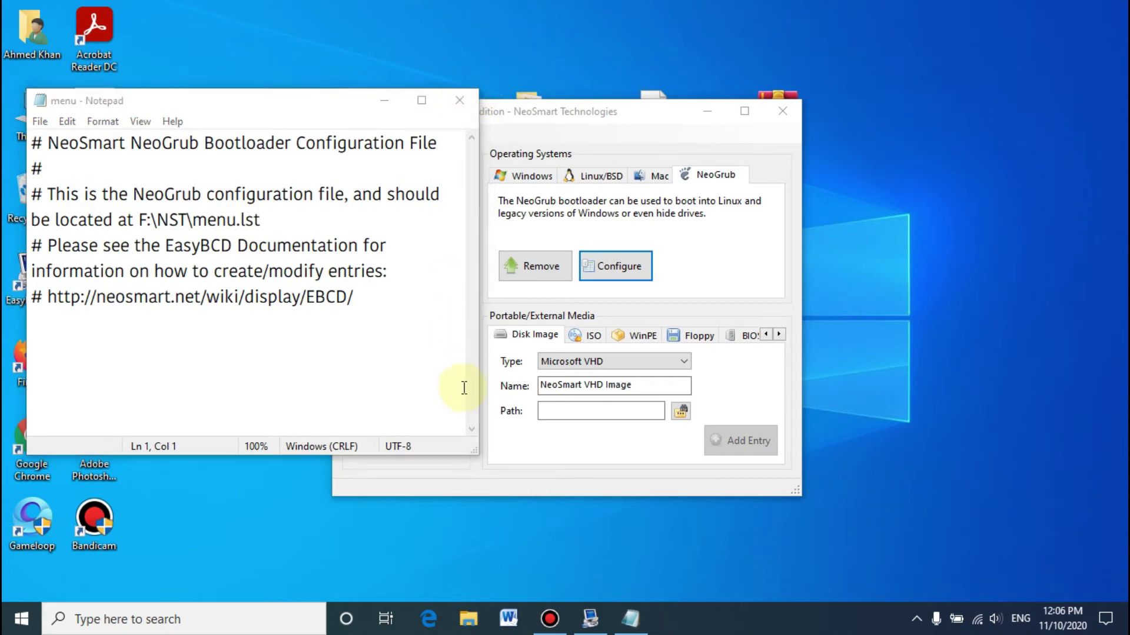
drag(477, 449, 775, 573)
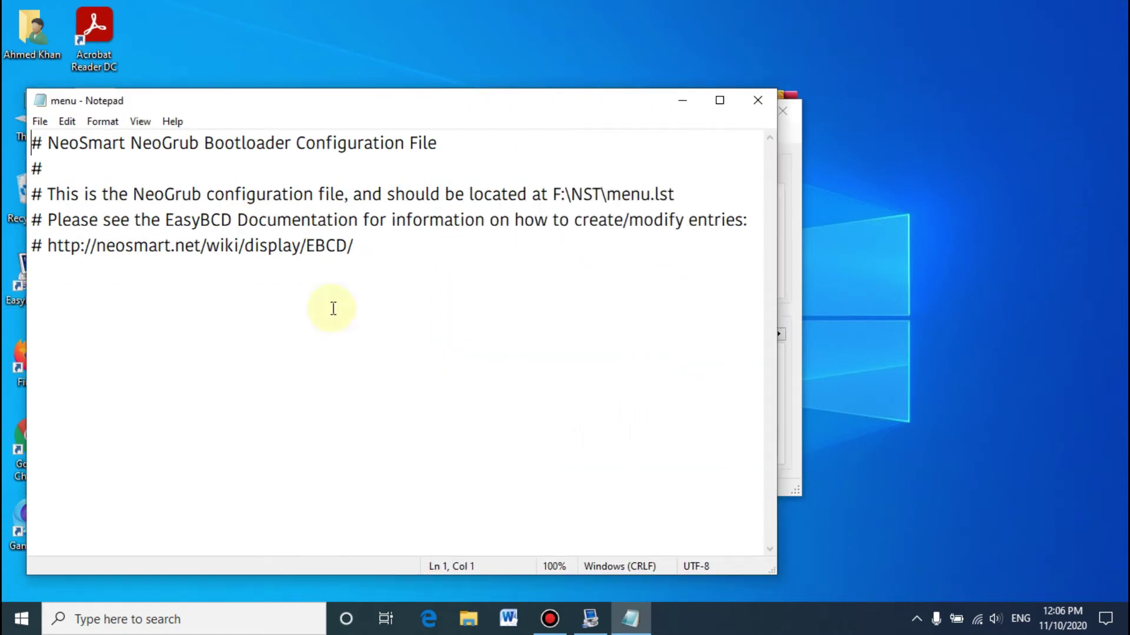
drag(391, 265, 32, 139)
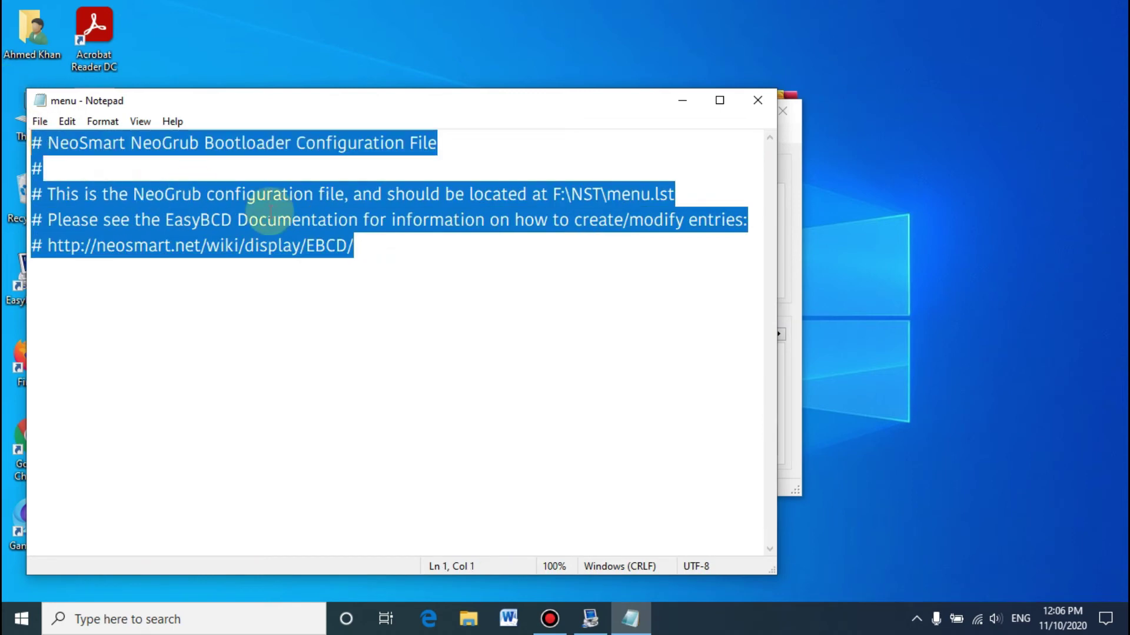
key(Delete)
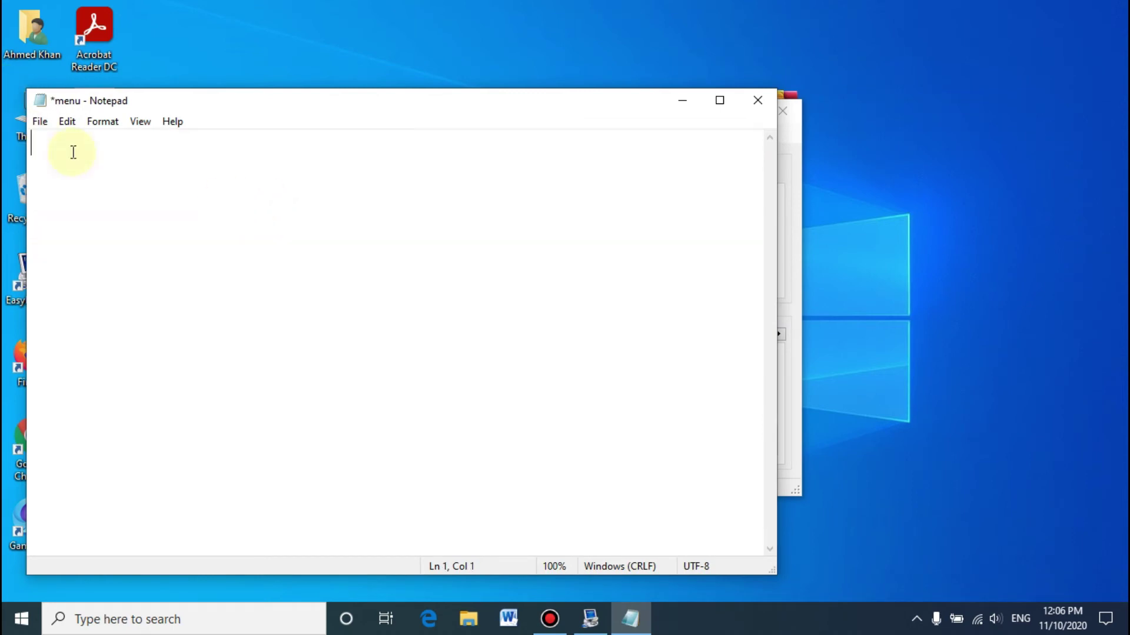
Step: Paste the copied Android boot code into the empty menu file, save it, and close it
right_click(73, 152)
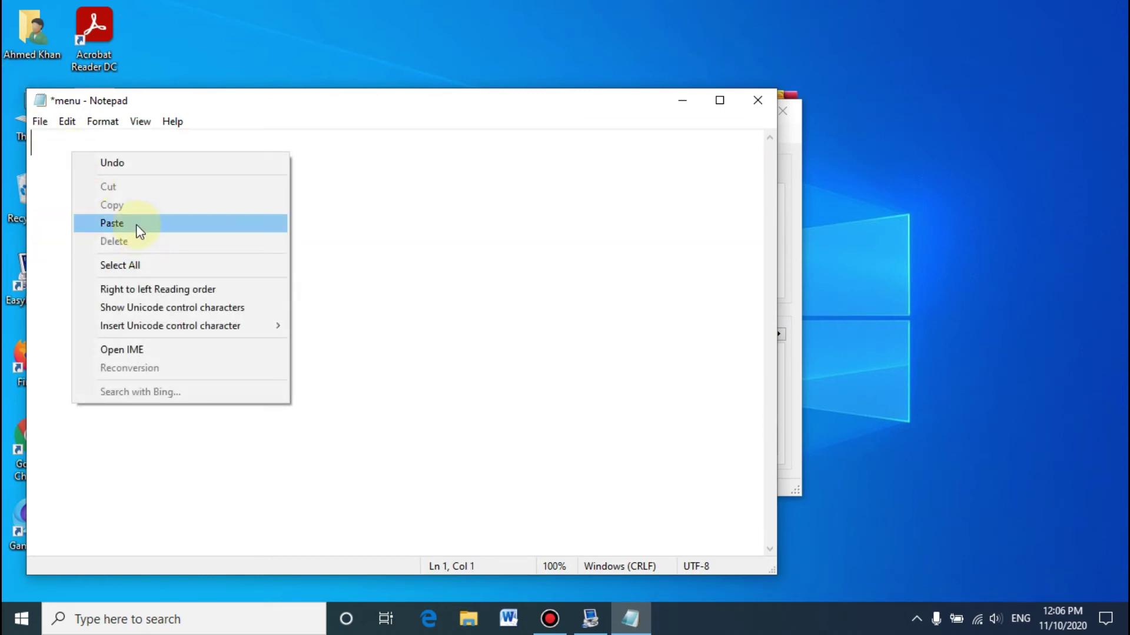
click(136, 231)
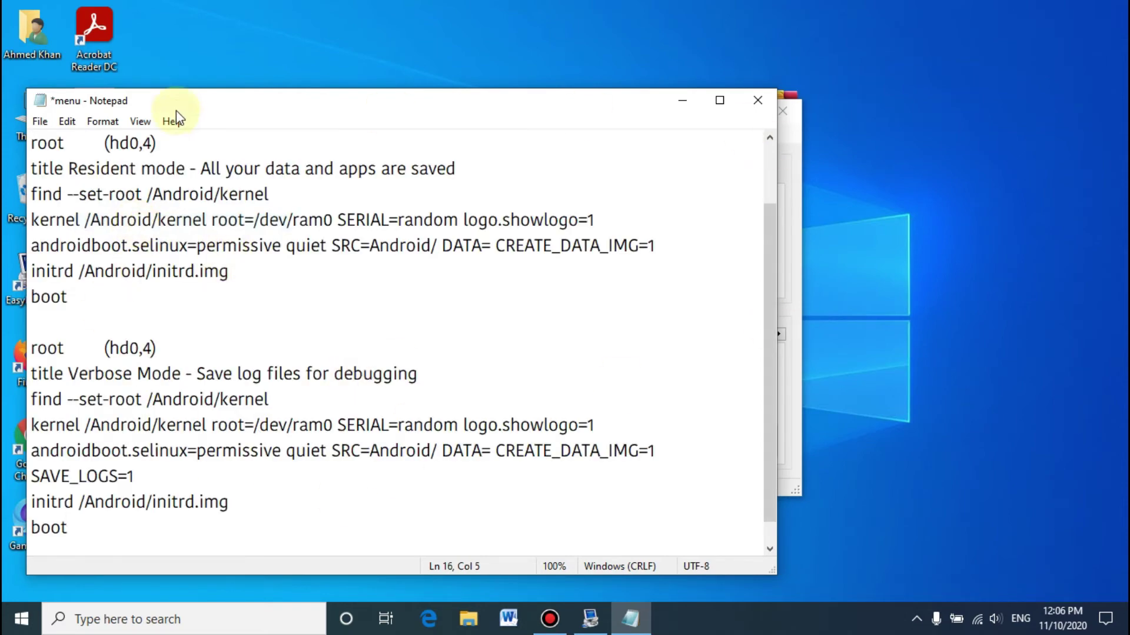
click(41, 123)
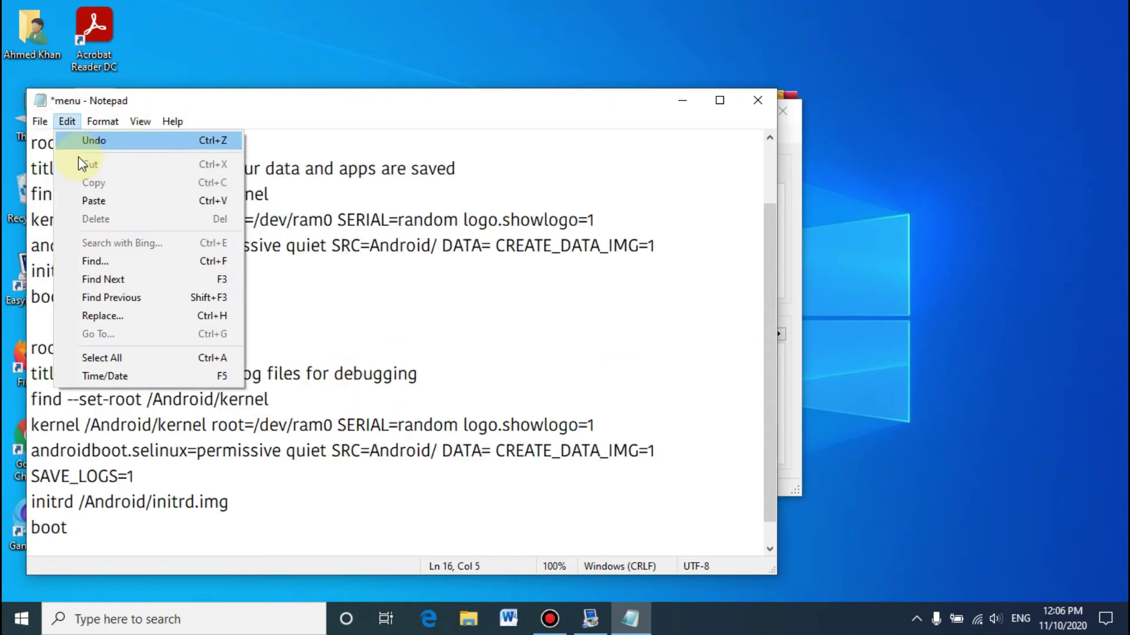
click(67, 195)
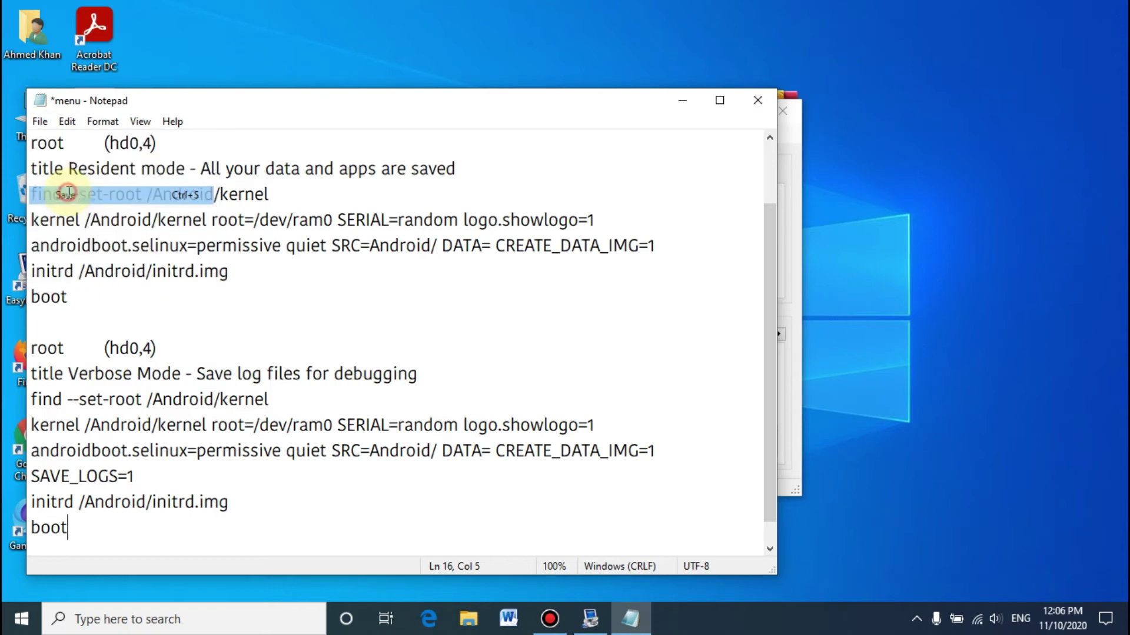
click(756, 102)
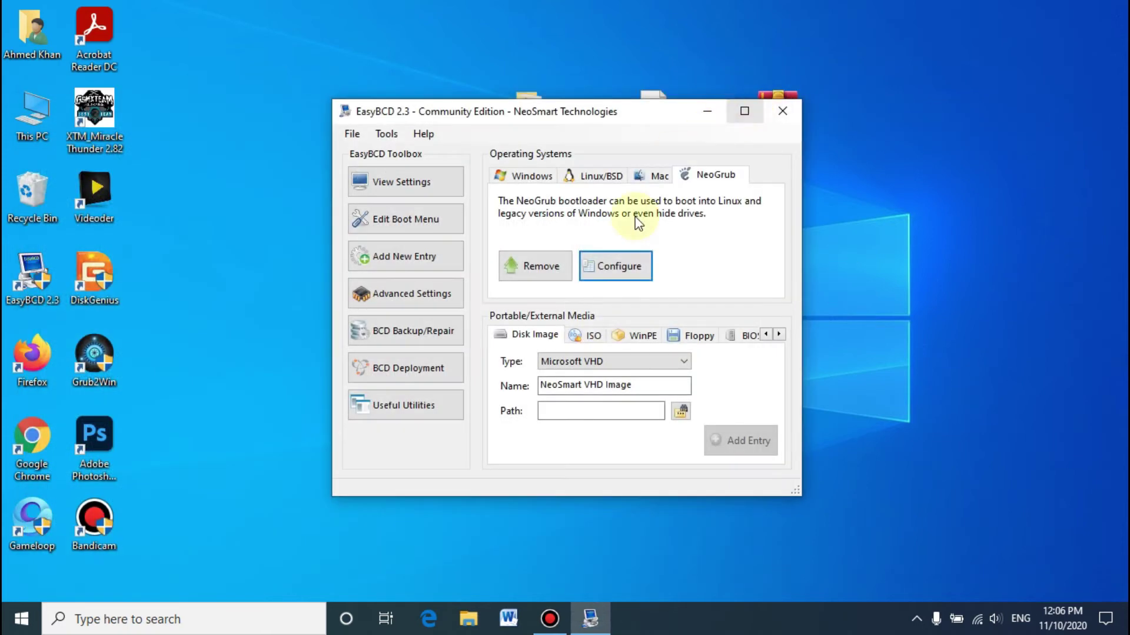
Step: Rename the NeoGrub Bootloader boot menu entry to Prime OS, save the boot settings, and close EasyBCD
click(365, 219)
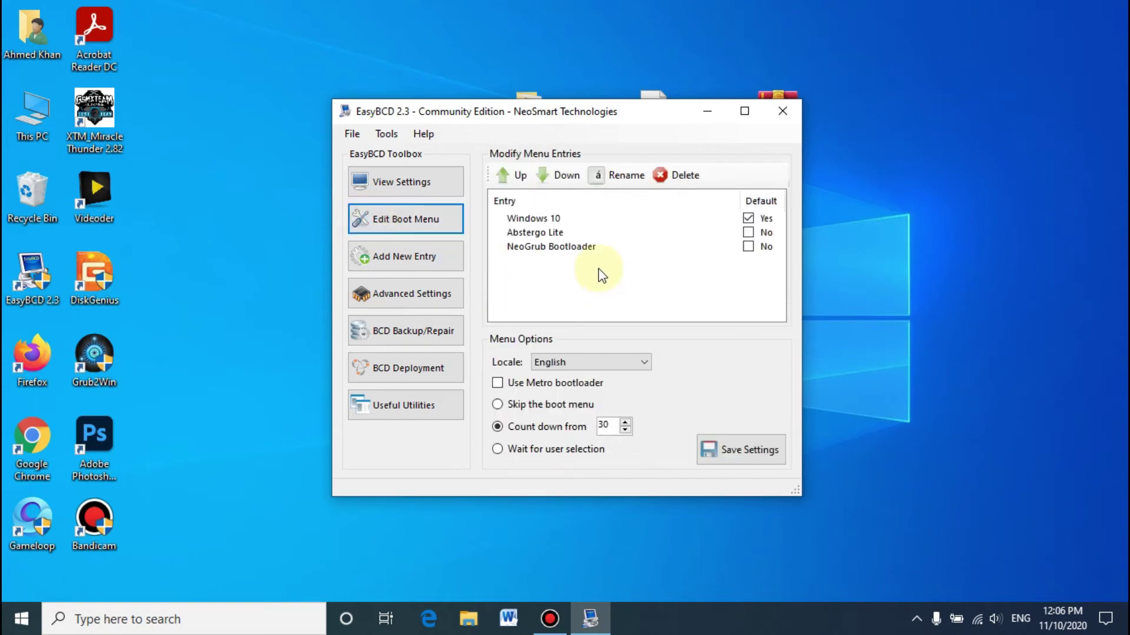
click(556, 249)
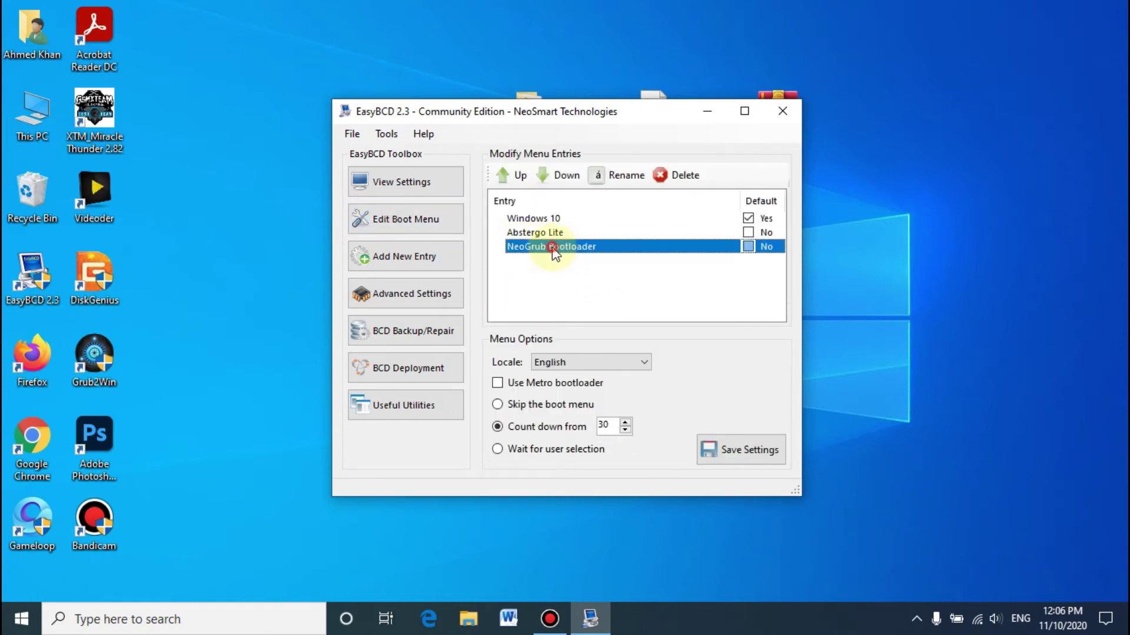
click(556, 248)
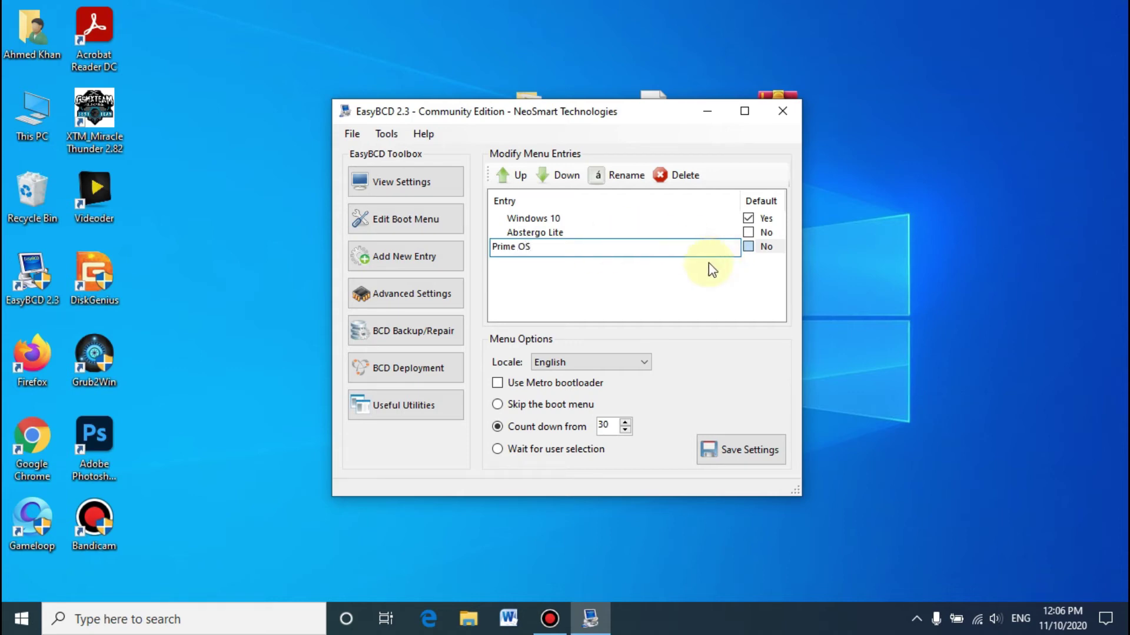
click(602, 288)
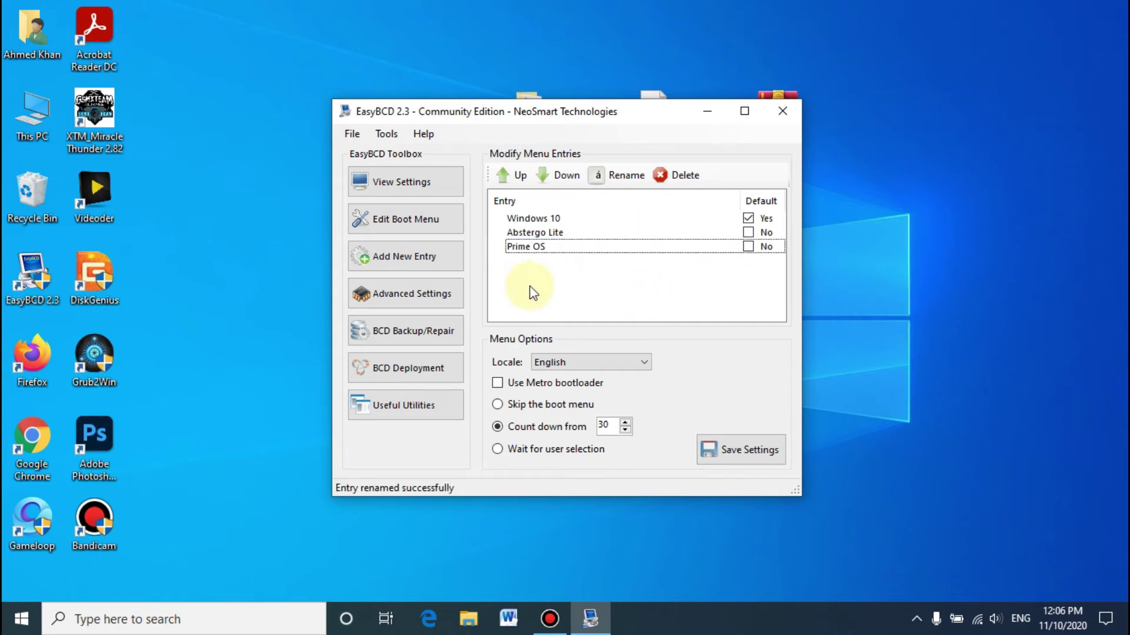
click(742, 459)
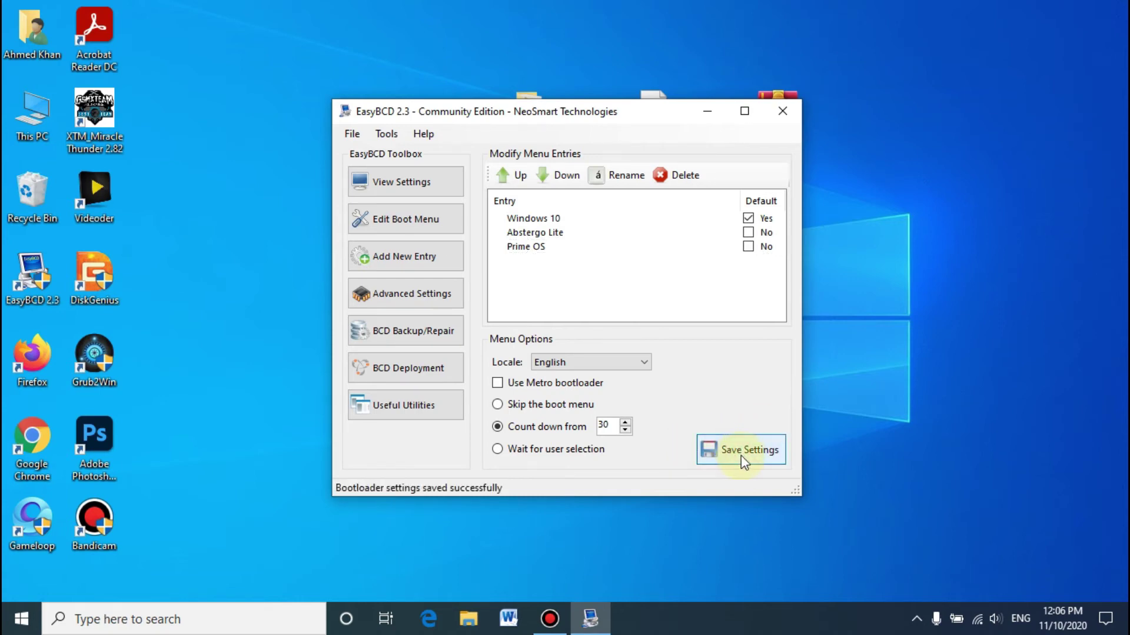
click(778, 111)
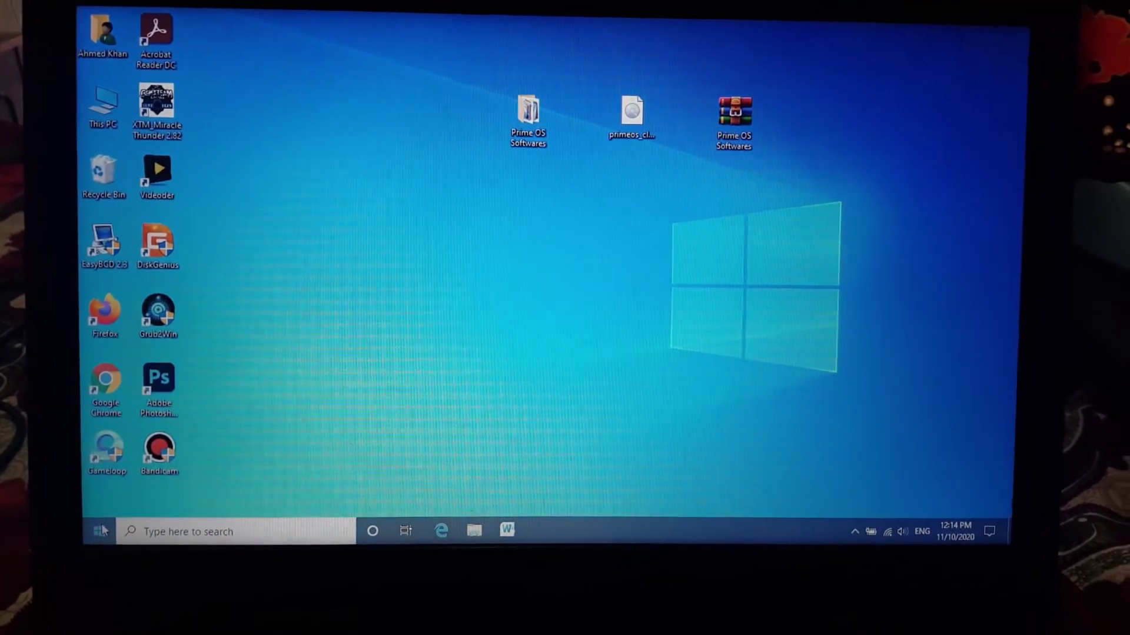
Step: Restart the computer from Windows to reach the boot manager
click(112, 546)
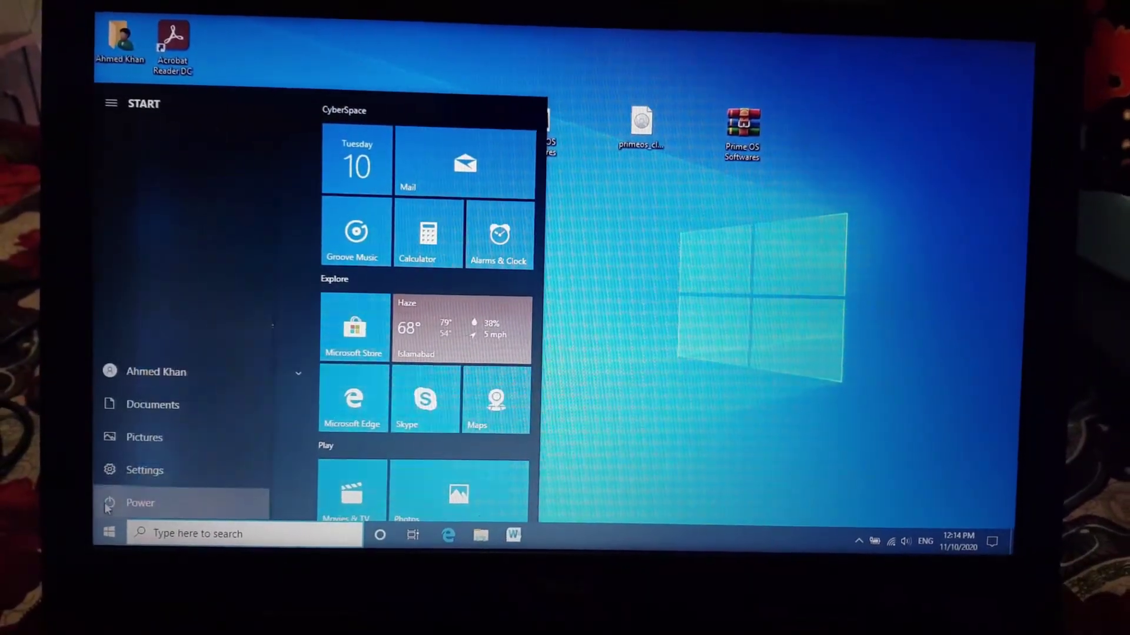
click(108, 497)
key(Escape)
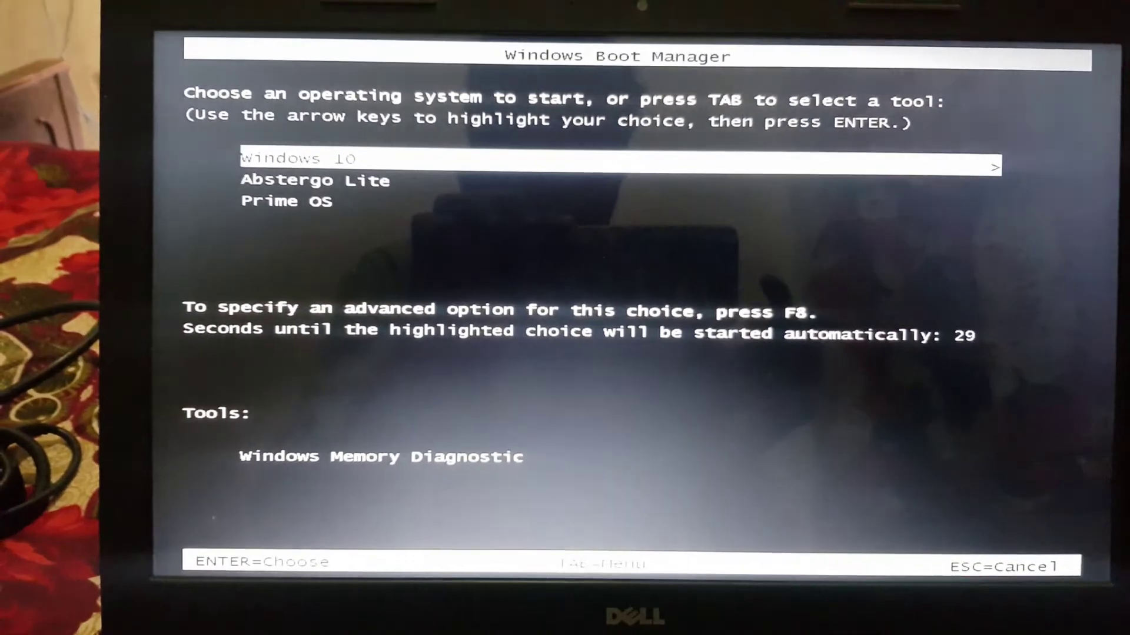
Step: Choose Prime OS in the Windows Boot Manager and boot it in Resident mode
key(Down)
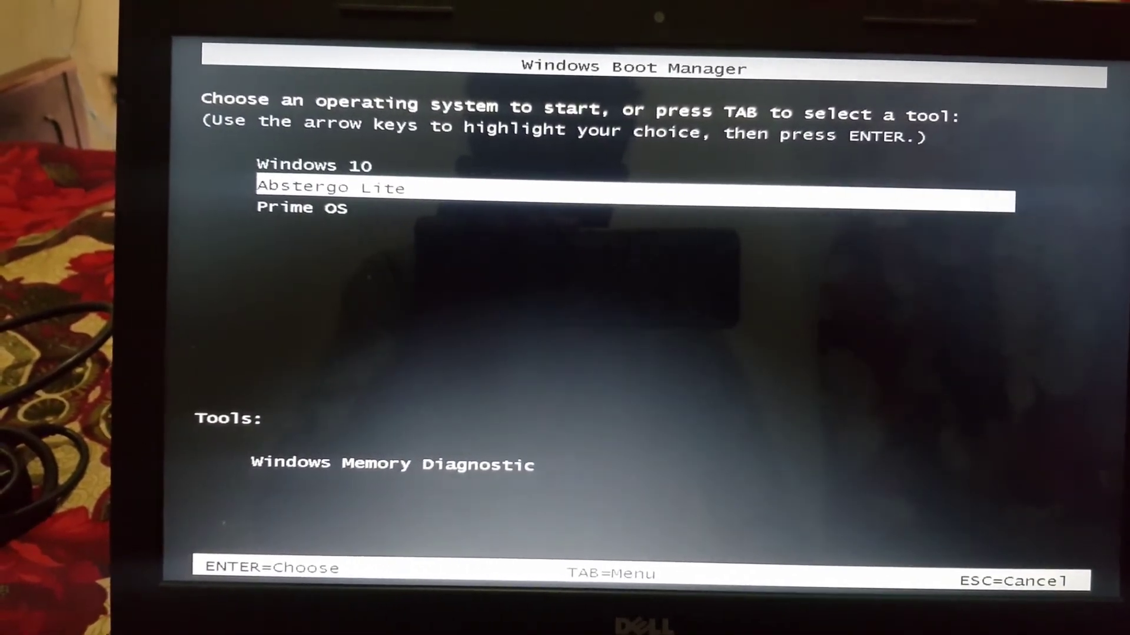
key(Down)
key(Return)
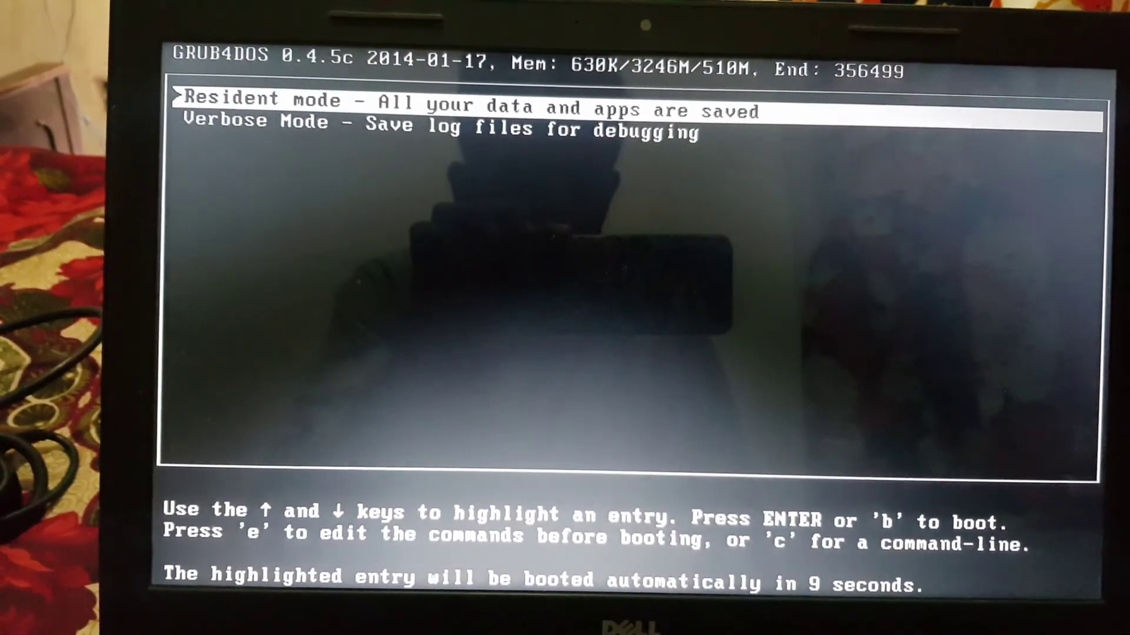
key(Return)
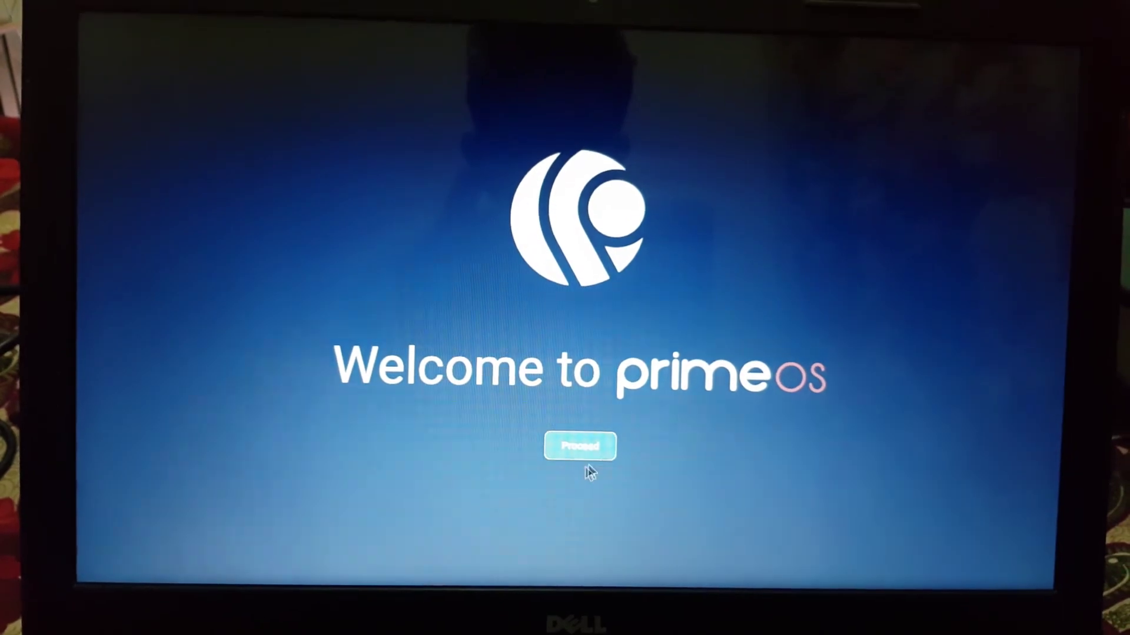
Step: Complete the PrimeOS welcome setup by submitting the username, date of birth, gender and location details and accepting the license terms
click(579, 436)
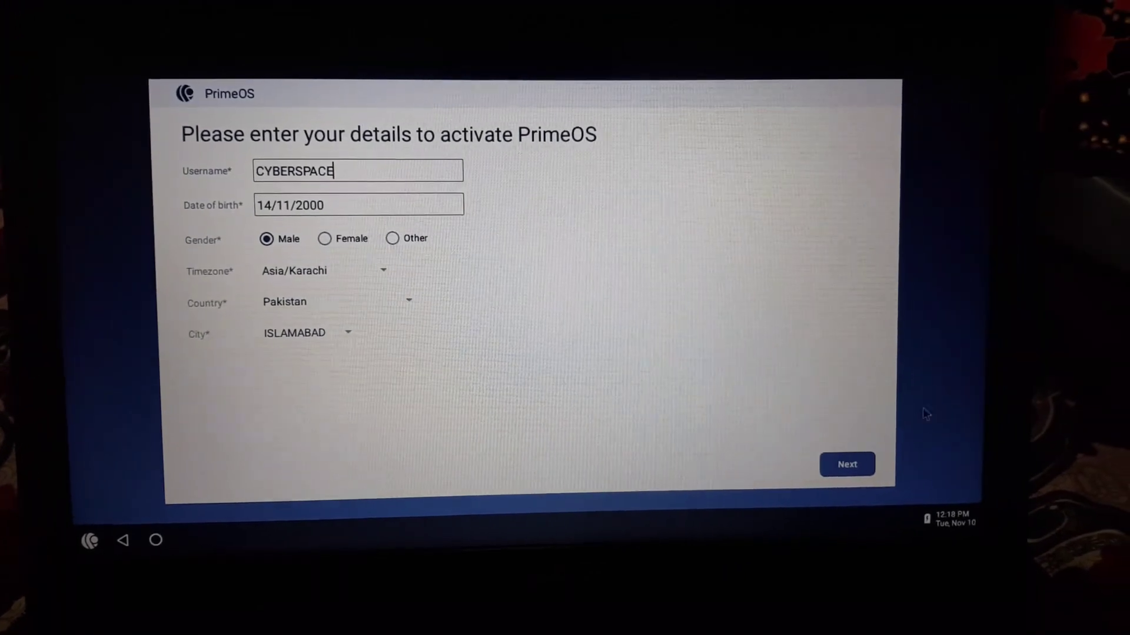
click(850, 479)
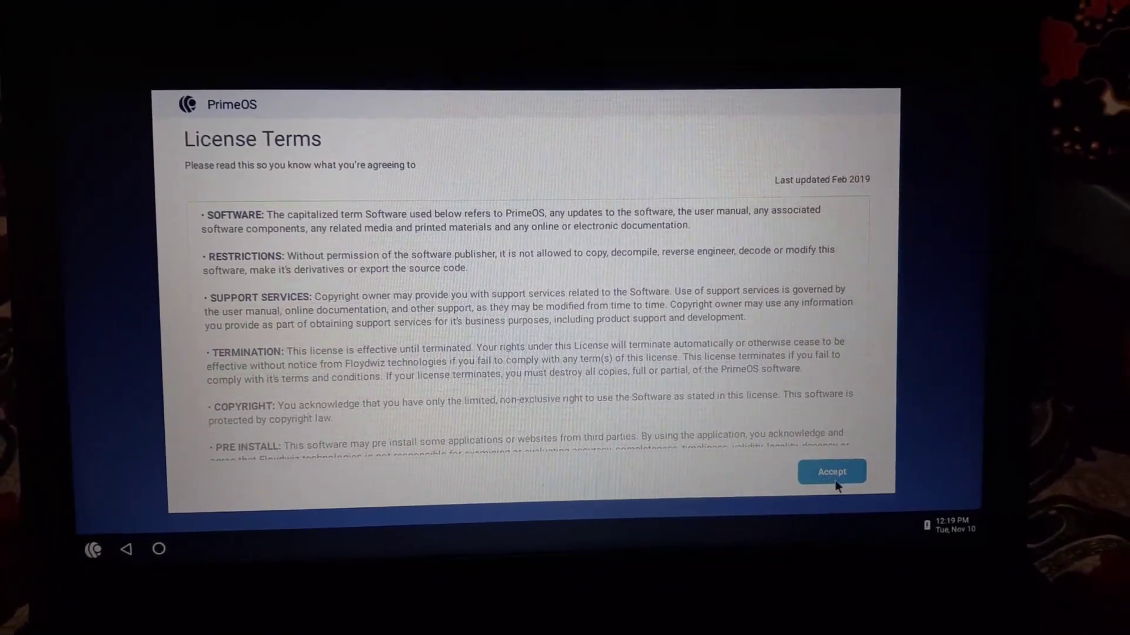
click(833, 478)
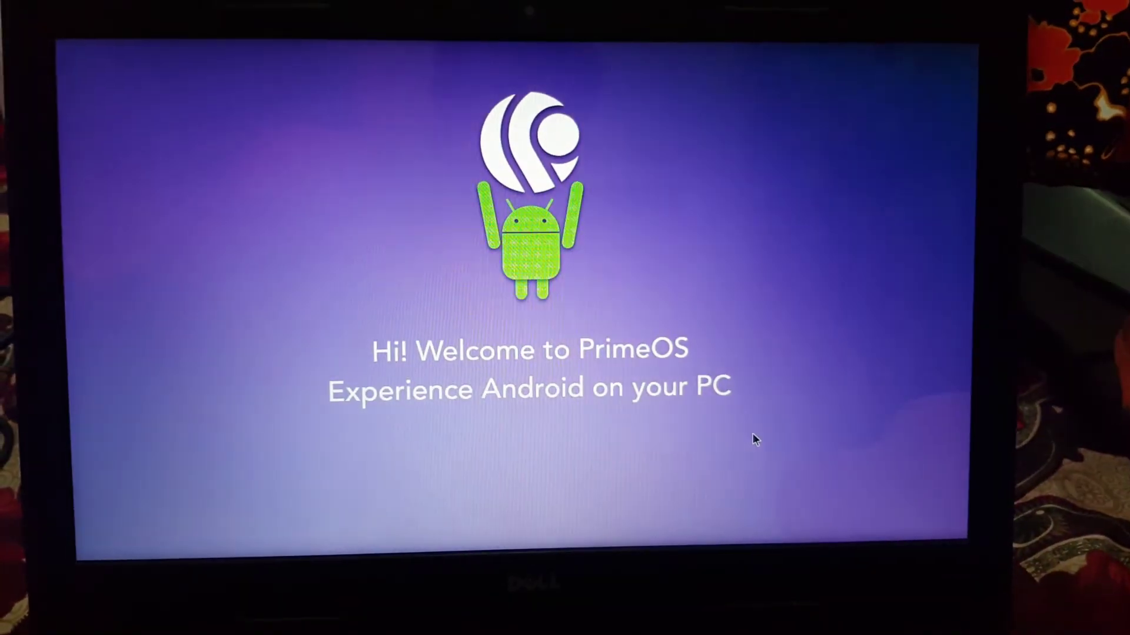